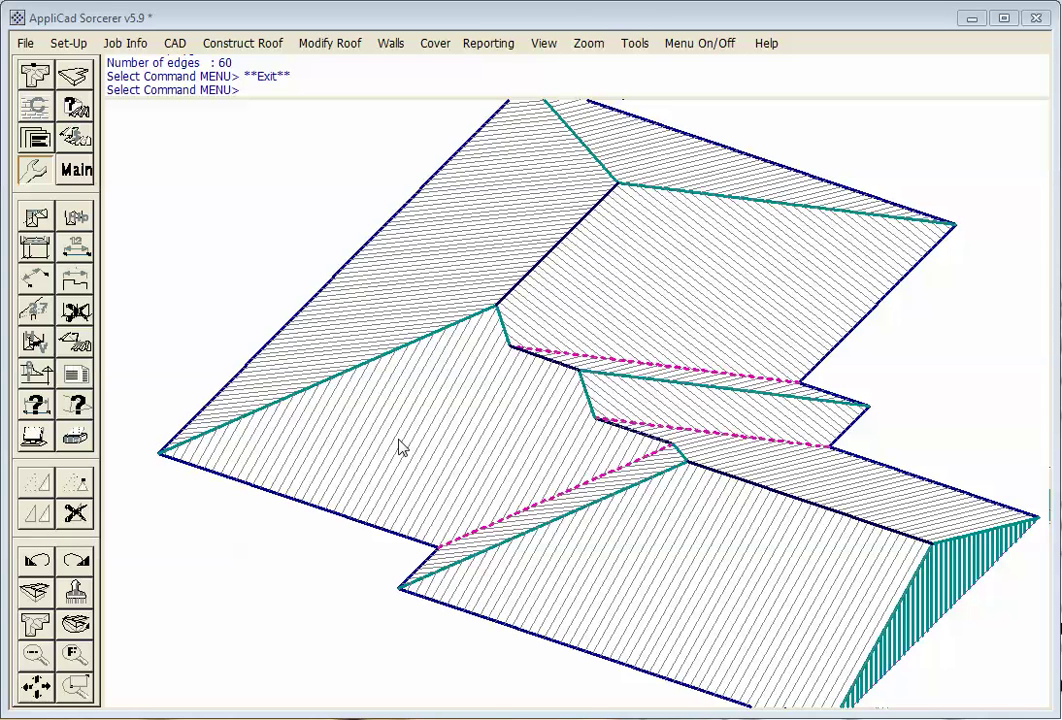
Return to the Main roofing commands and bring ScannedRoof.pdf in Acrobat to the front
left_click(77, 171)
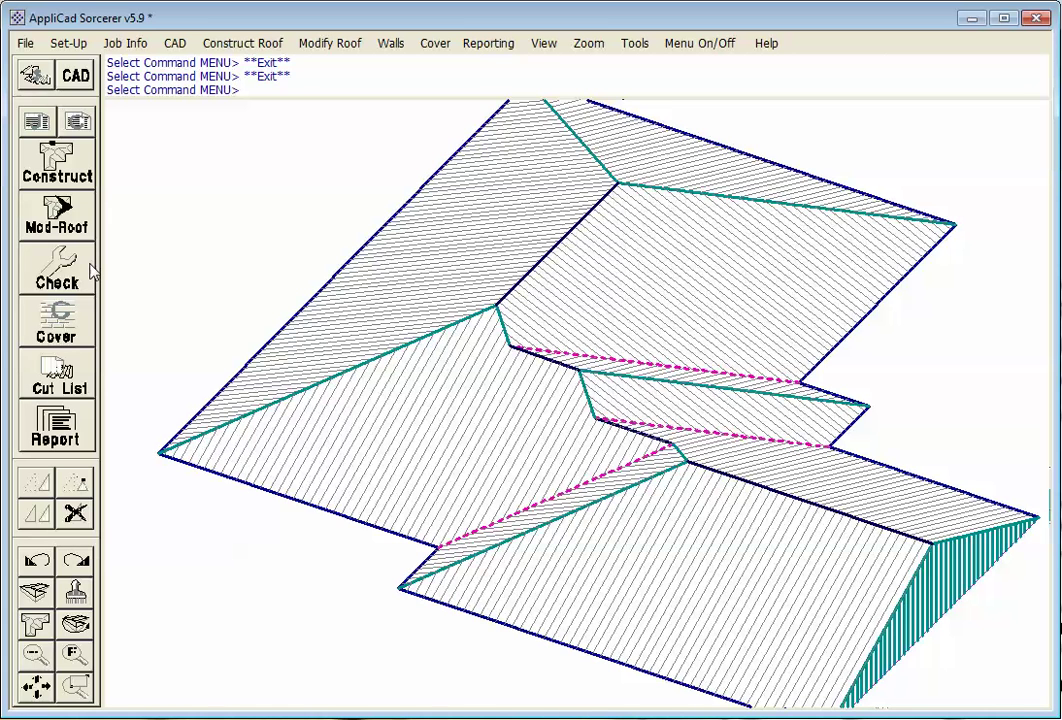
key("alt+Tab")
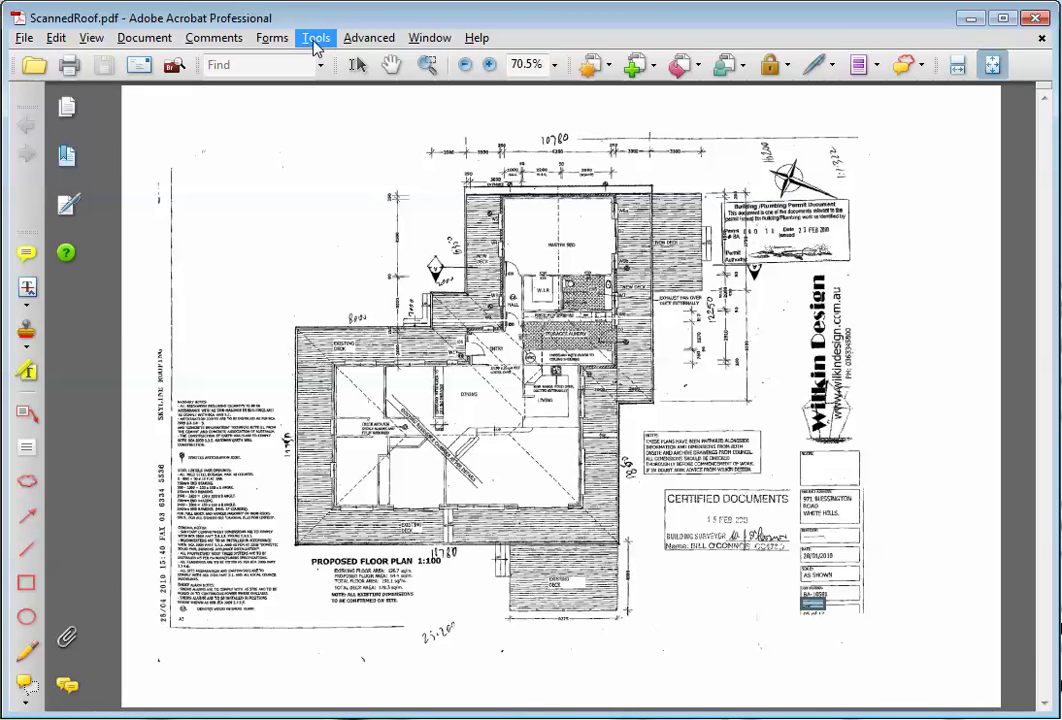
Capture the floor plan area of ScannedRoof.pdf with Acrobat's Snapshot Tool, then return to AppliCad
left_click(315, 39)
mouse_move(484, 86)
left_click(487, 216)
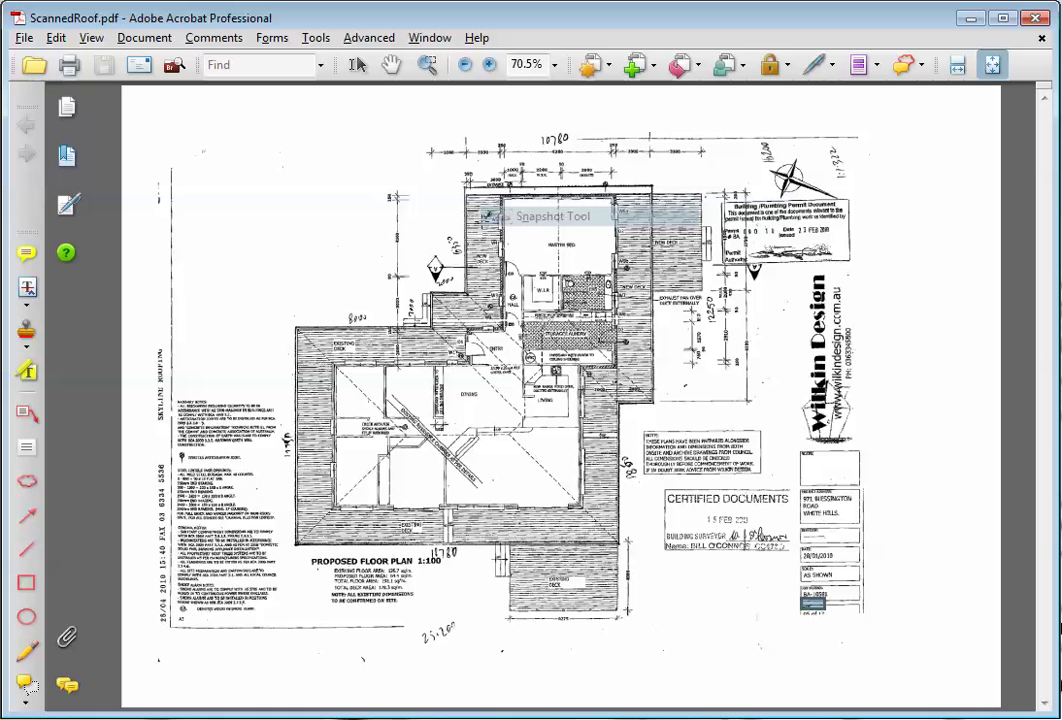
left_click_drag(266, 173, 684, 564)
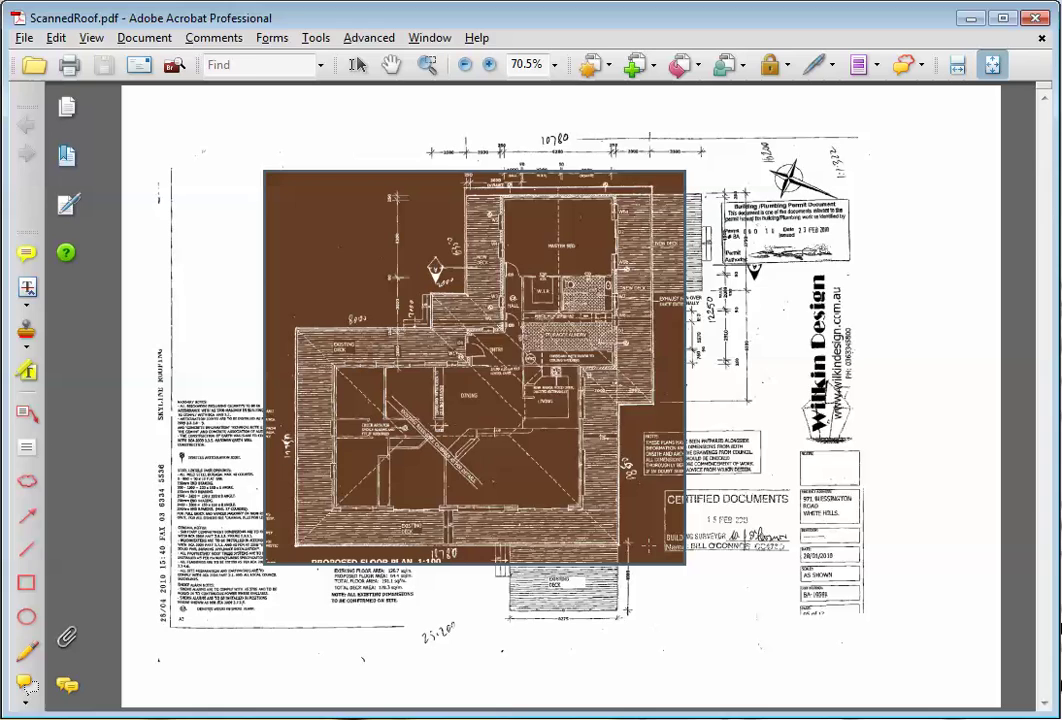
key("alt+Tab")
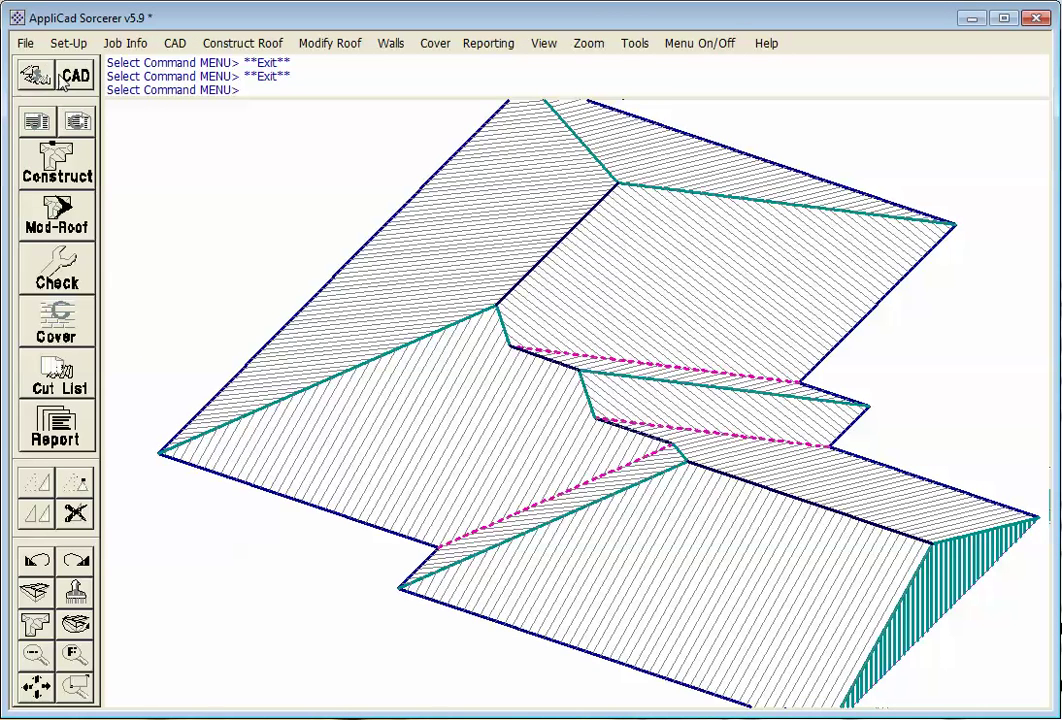
Start a new empty model, discarding the old roof without saving
left_click(26, 43)
left_click(32, 62)
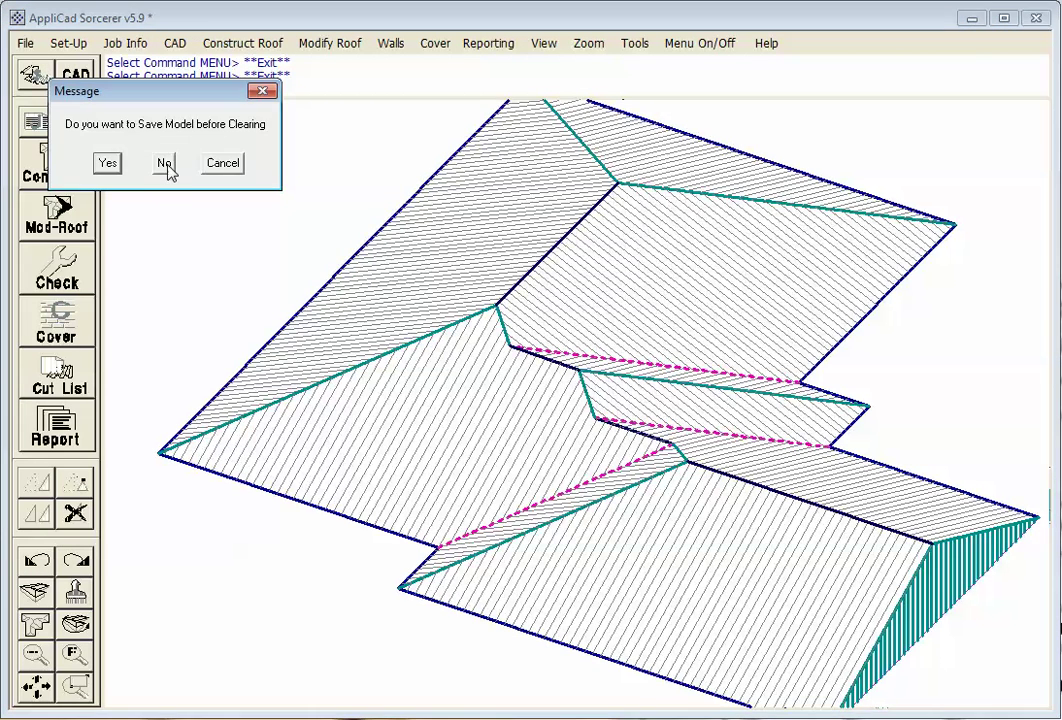
left_click(164, 163)
Paste the clipboard floor plan image in as the Digitise Outline tracing background
left_click(42, 152)
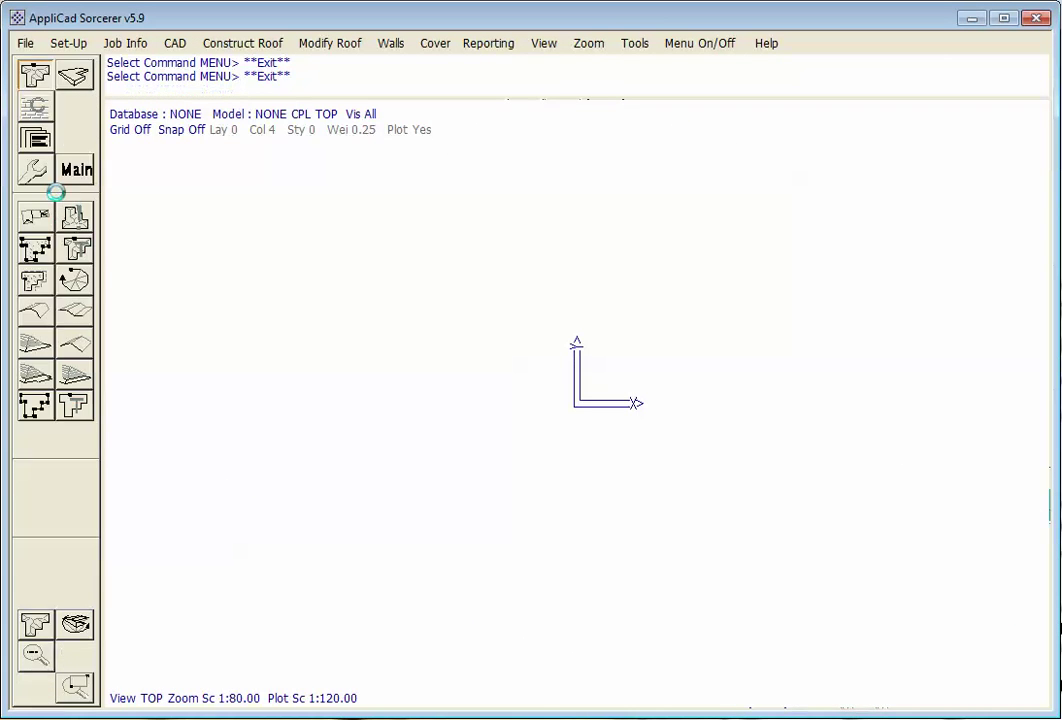
left_click(34, 250)
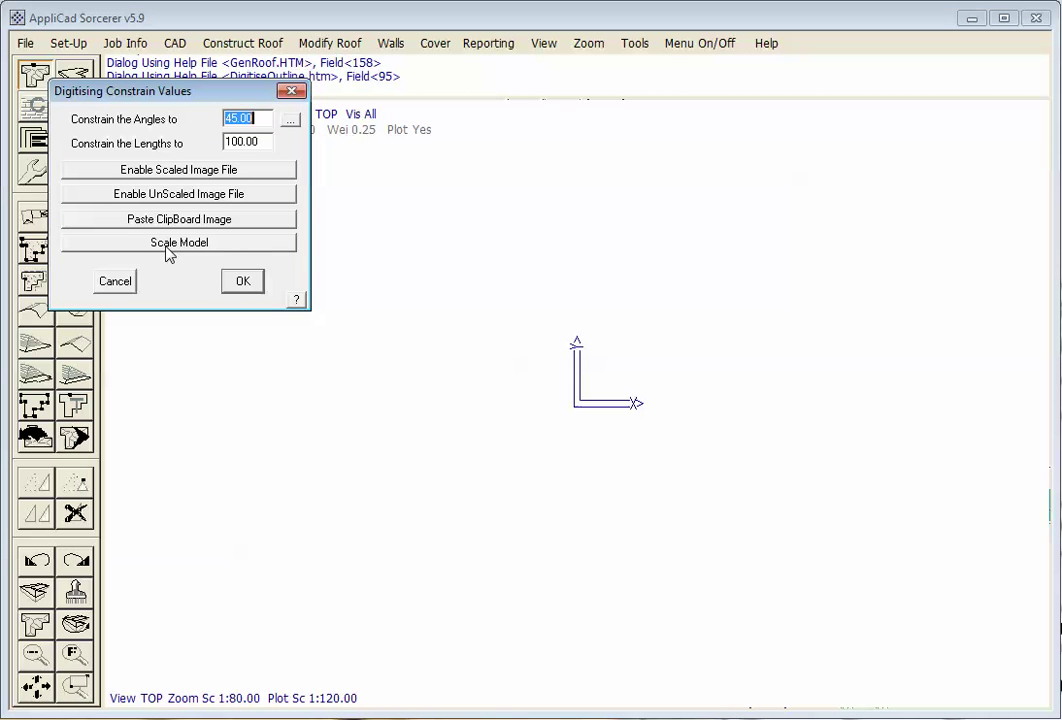
left_click_drag(271, 94, 332, 135)
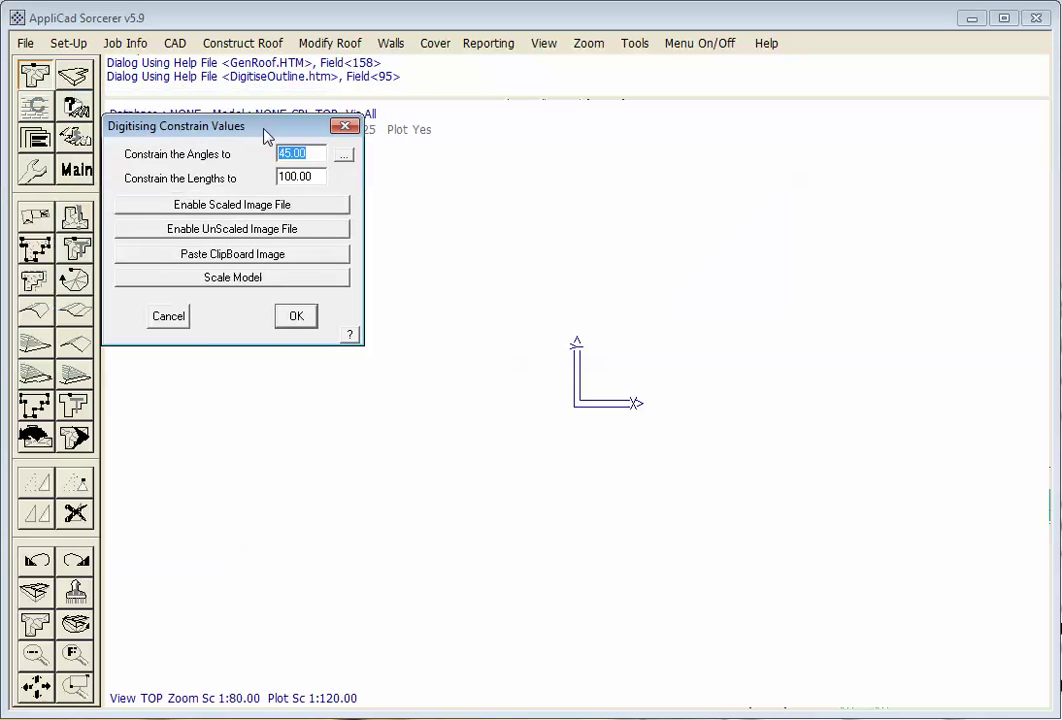
left_click(287, 265)
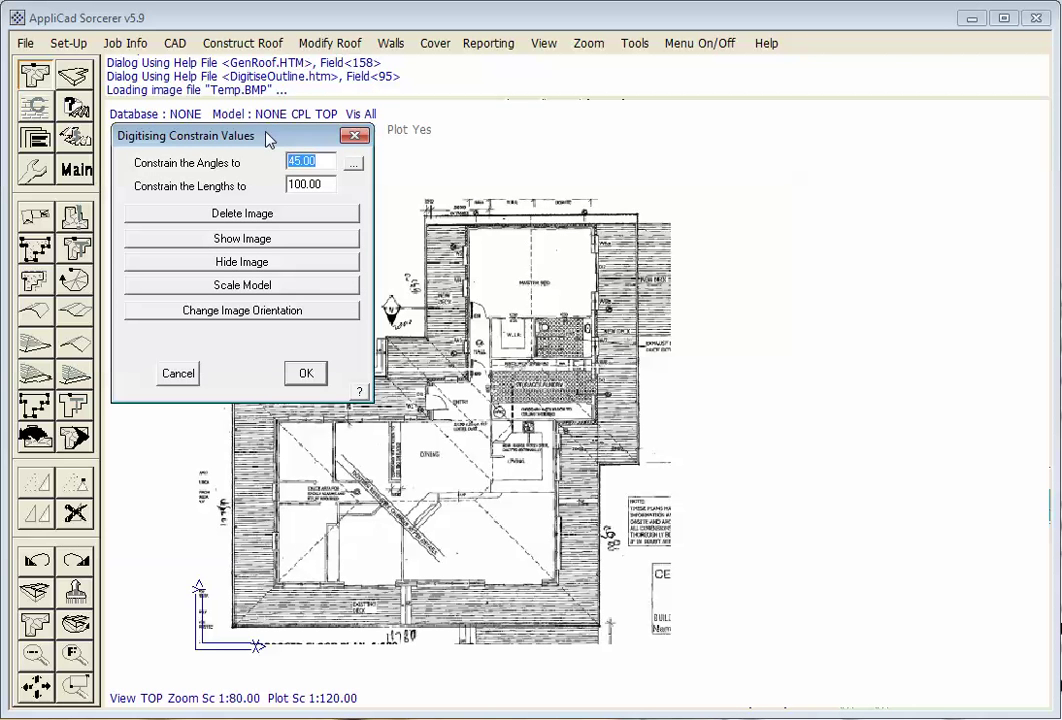
mouse_move(263, 131)
left_mouse_down()
mouse_move(868, 180)
mouse_move(868, 106)
left_mouse_up()
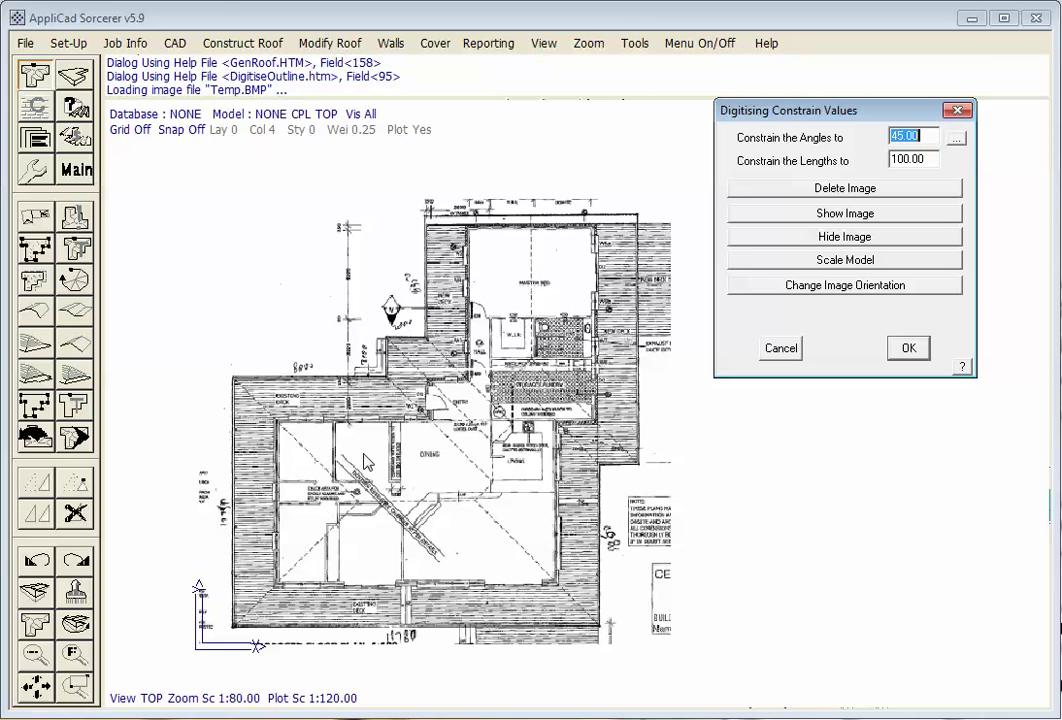
key("Return")
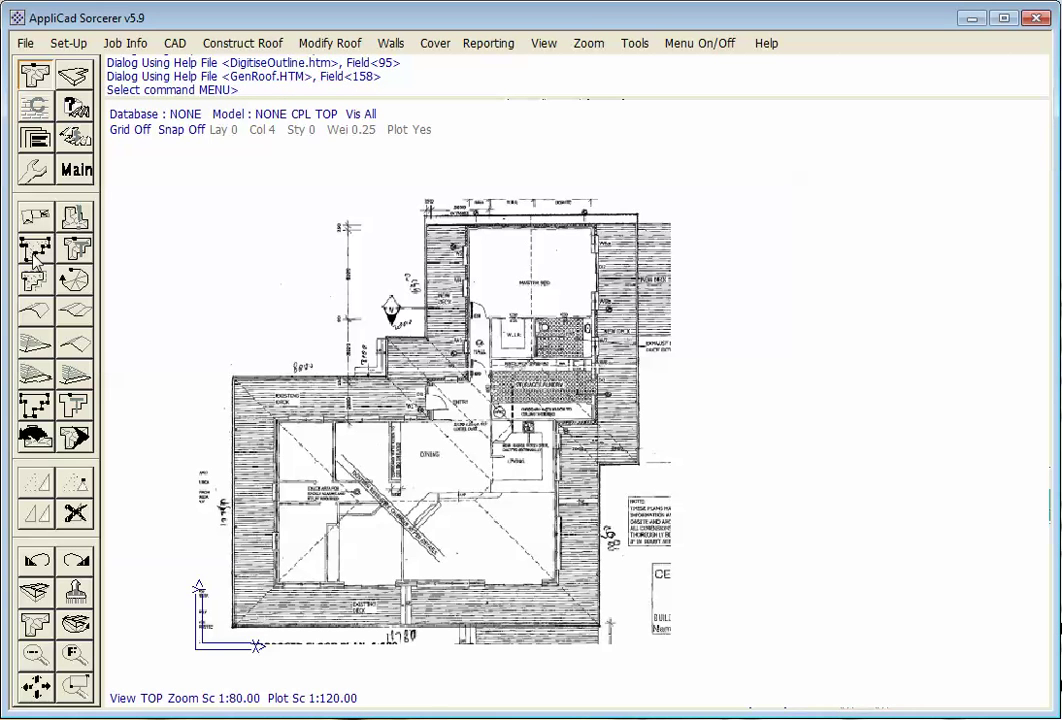
Trace the outline corners in turn: 5700, 1300, 1400, 4400, 7600, 9000 and 1400 walls
left_click(36, 255)
left_click(904, 351)
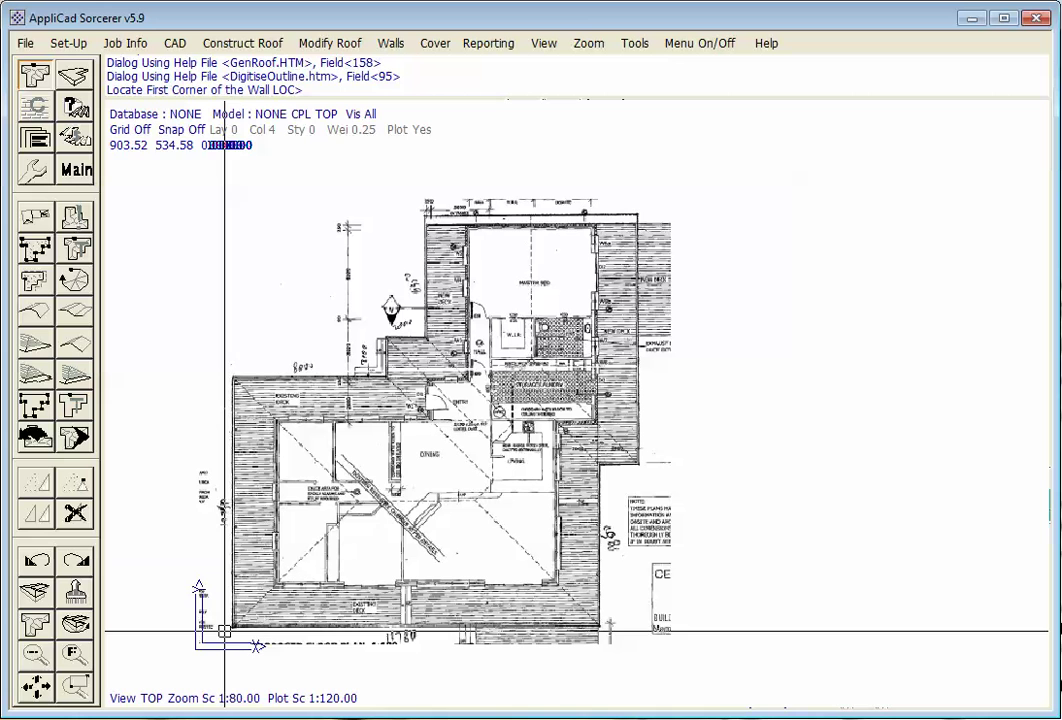
left_click(231, 377)
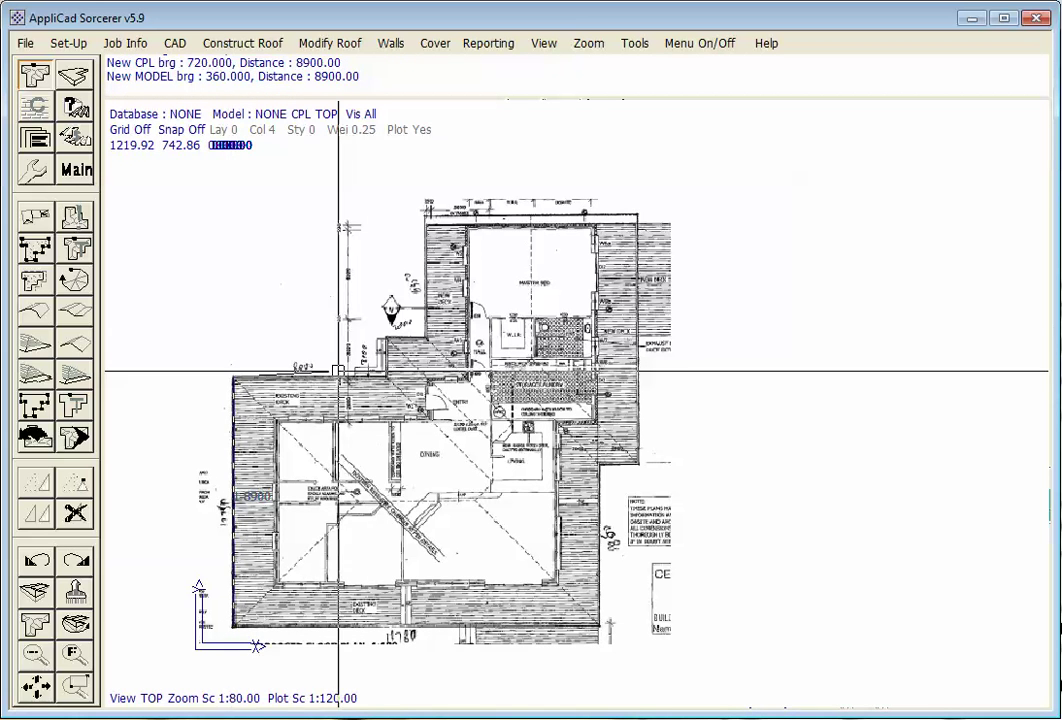
scroll(400, 335, "up", 2)
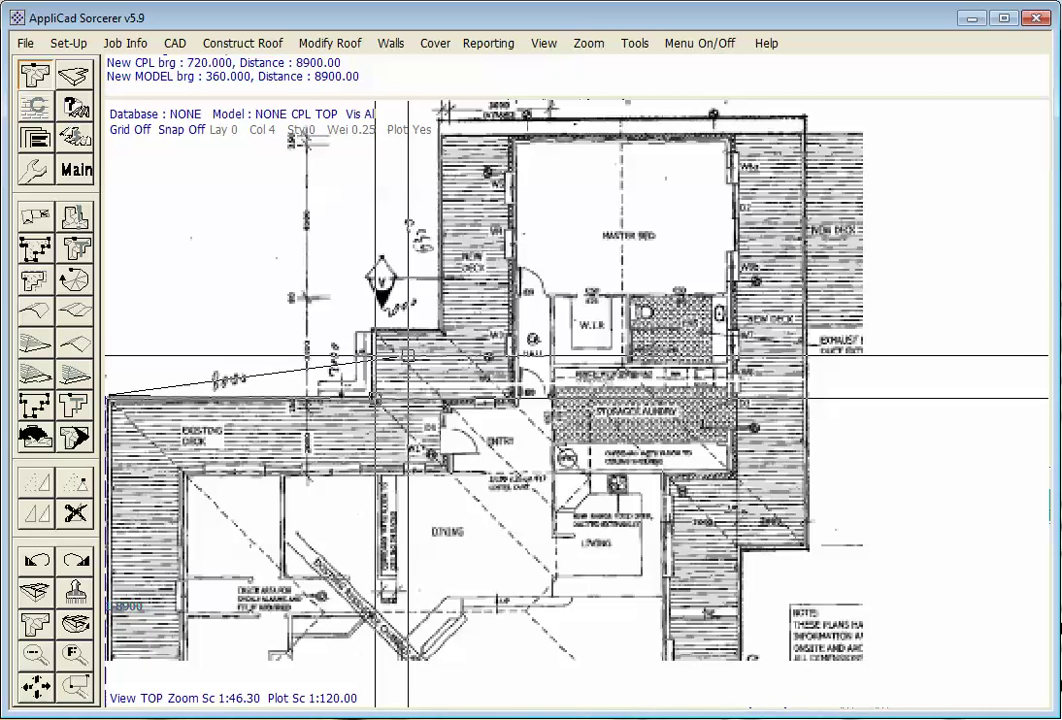
left_click(375, 397)
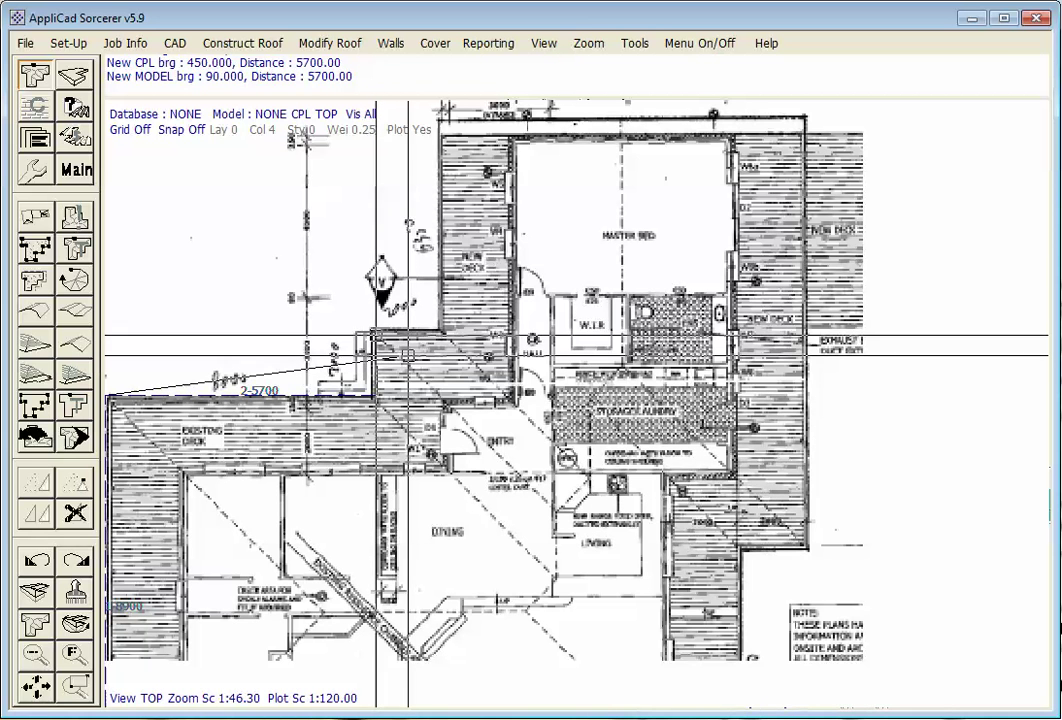
left_click(373, 331)
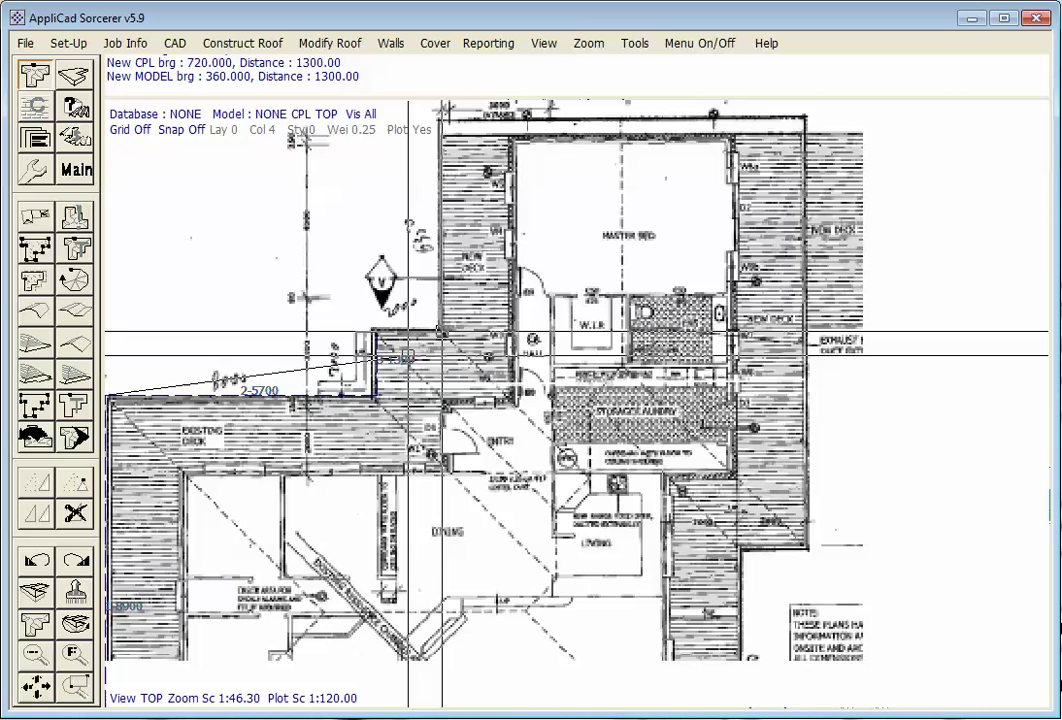
left_click(440, 330)
left_click(442, 125)
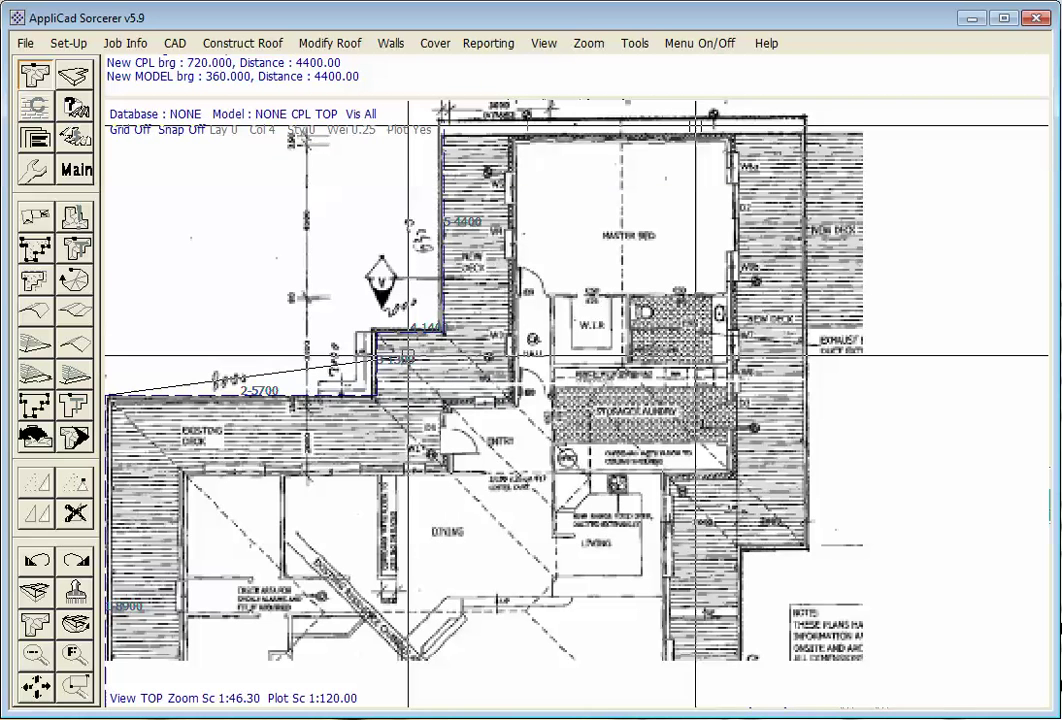
left_click(806, 121)
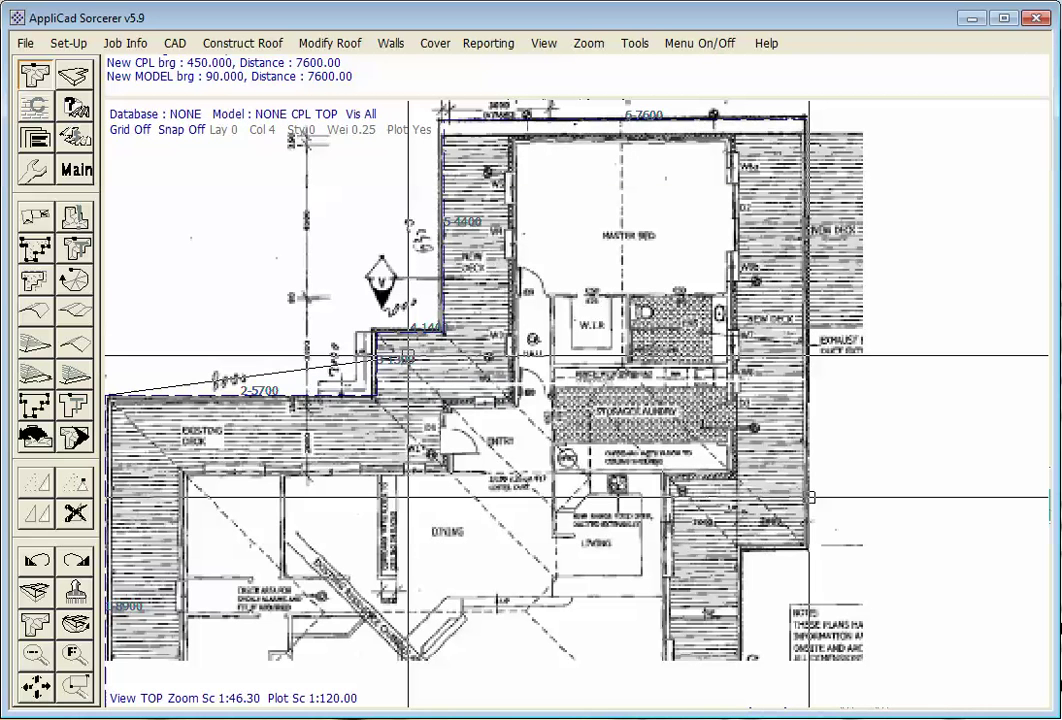
left_click(806, 553)
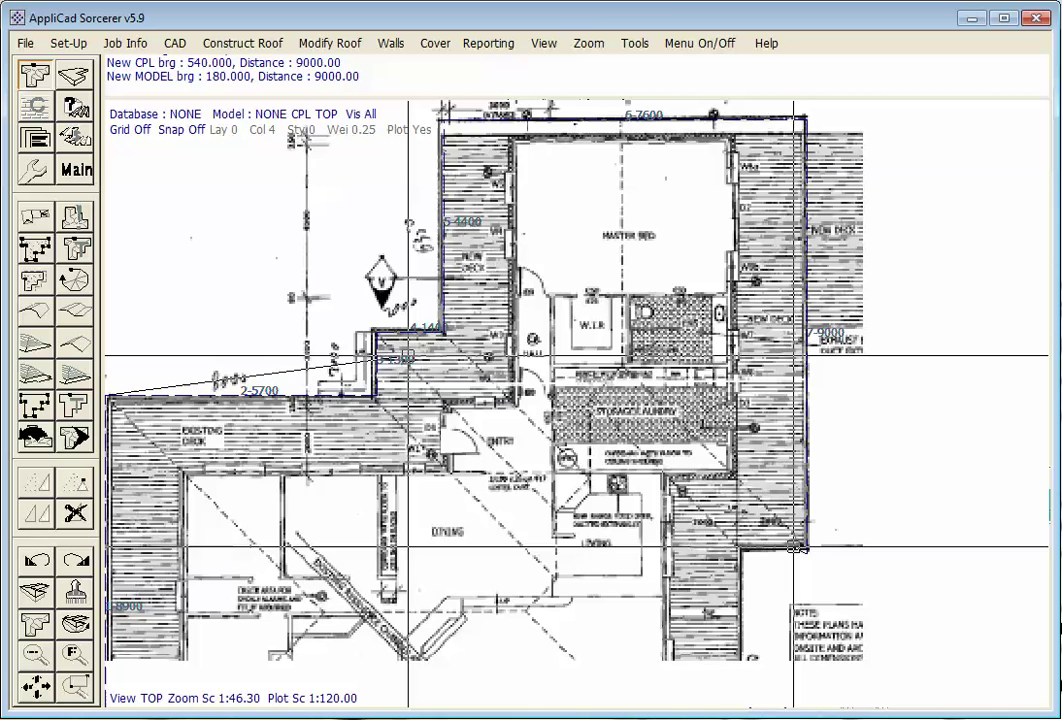
left_click(737, 553)
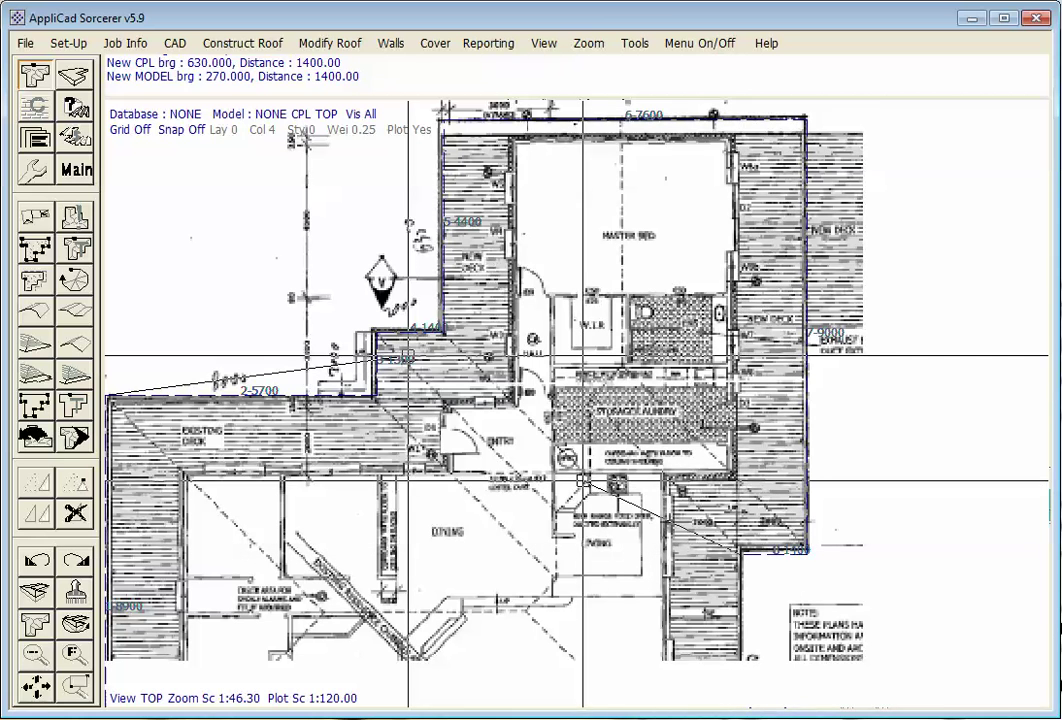
Close the traced outline with Close Square and accept the outline scaling
right_click(568, 423)
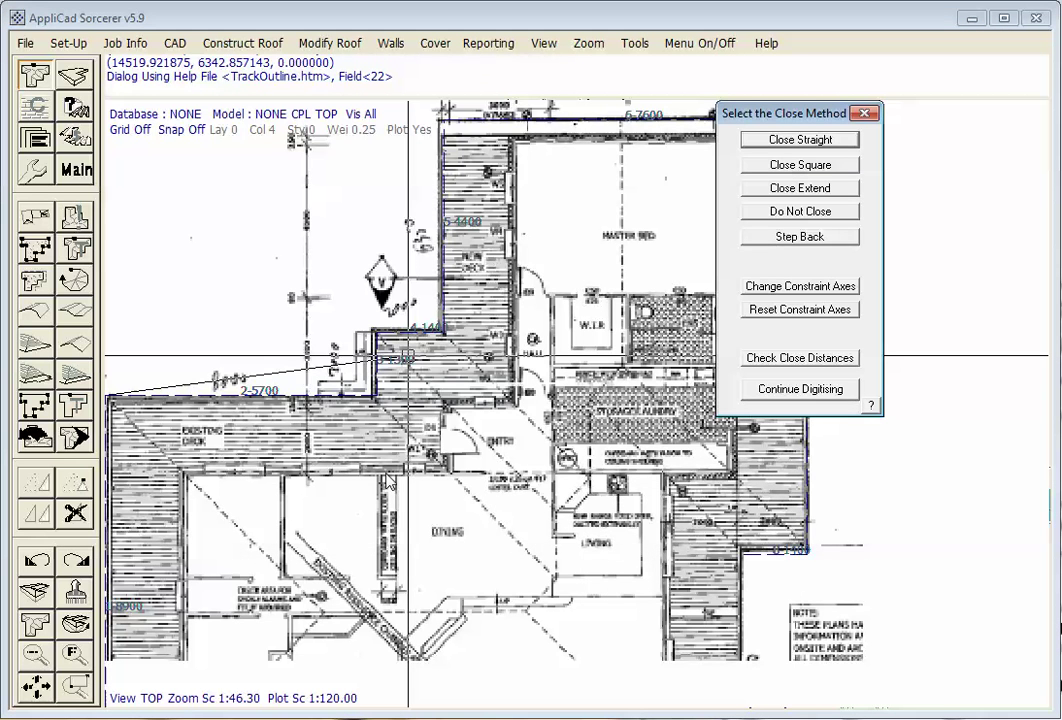
left_click(829, 167)
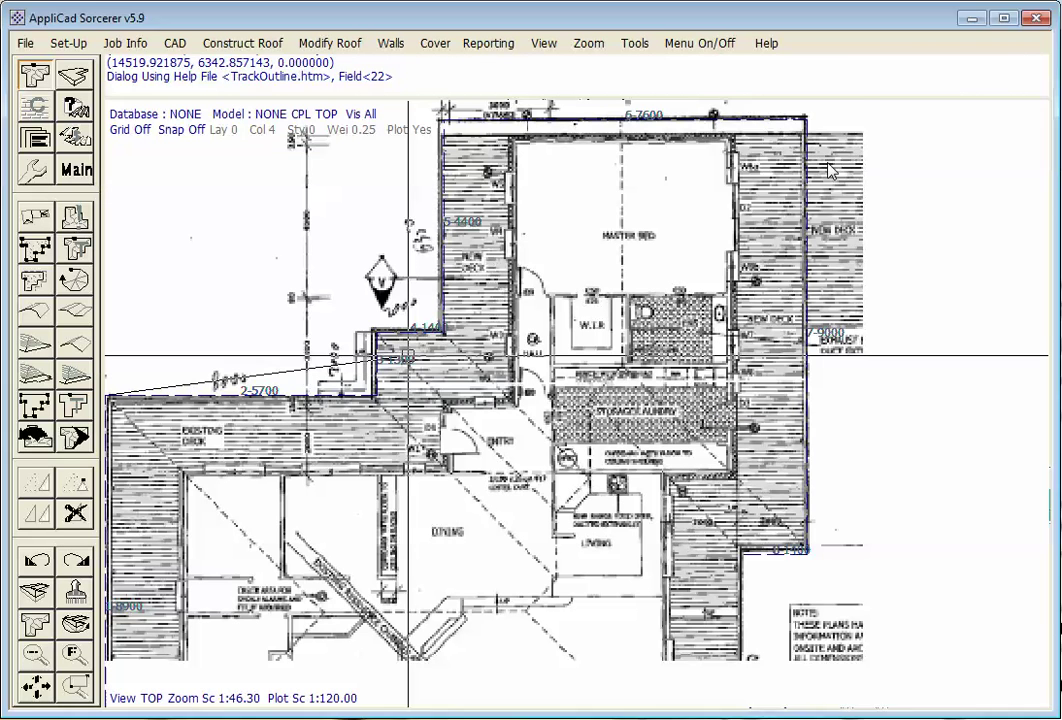
left_click(797, 197)
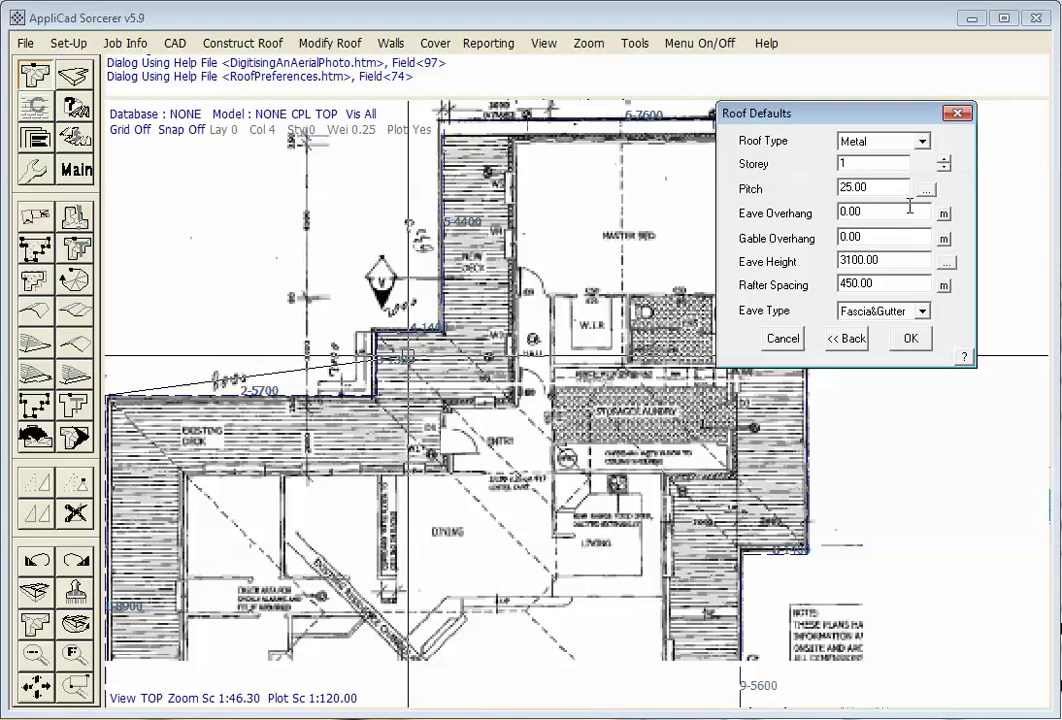
Set the Roof Defaults to pitch 27.5 and eave height 3200
left_click_drag(886, 185, 720, 205)
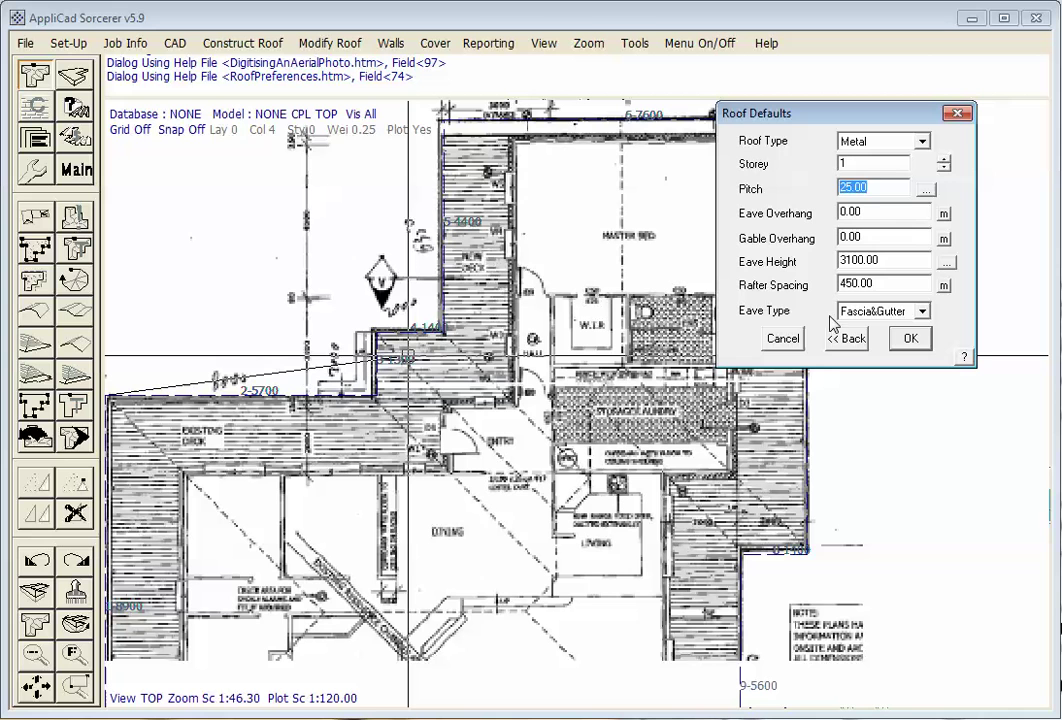
type("27")
key("Tab")
key("Tab")
key("Tab")
type("3")
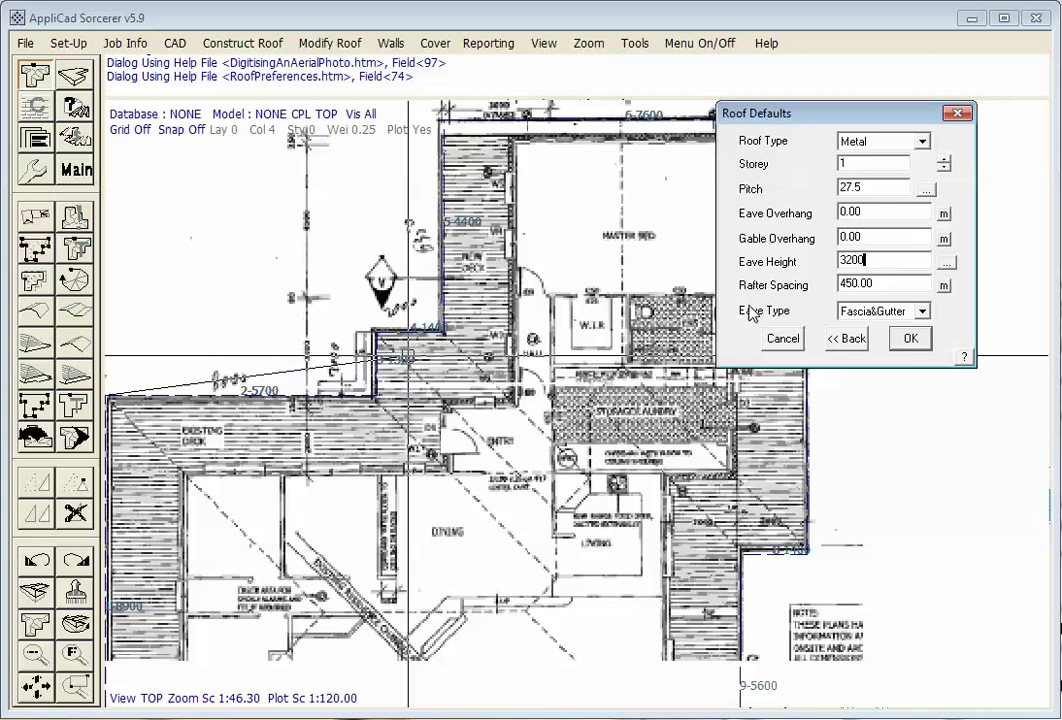
left_click(908, 340)
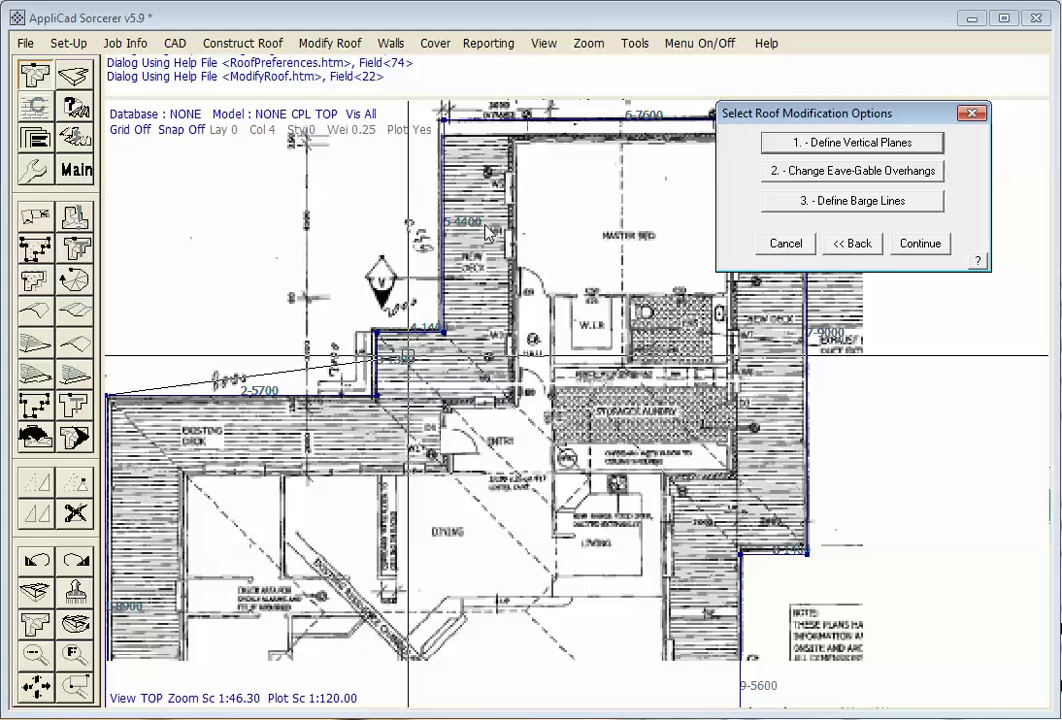
Pick the wall line as a vertical plane, generate the hipped roof planes, and decline saving
left_click(806, 142)
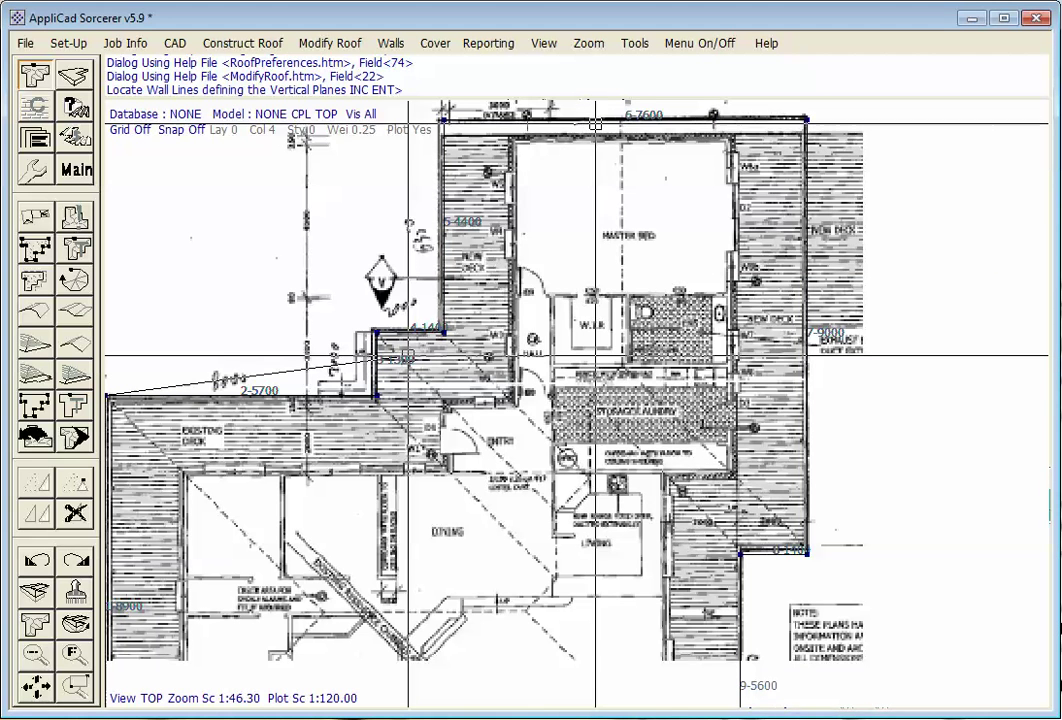
left_click(592, 273)
right_click(592, 273)
key("Return")
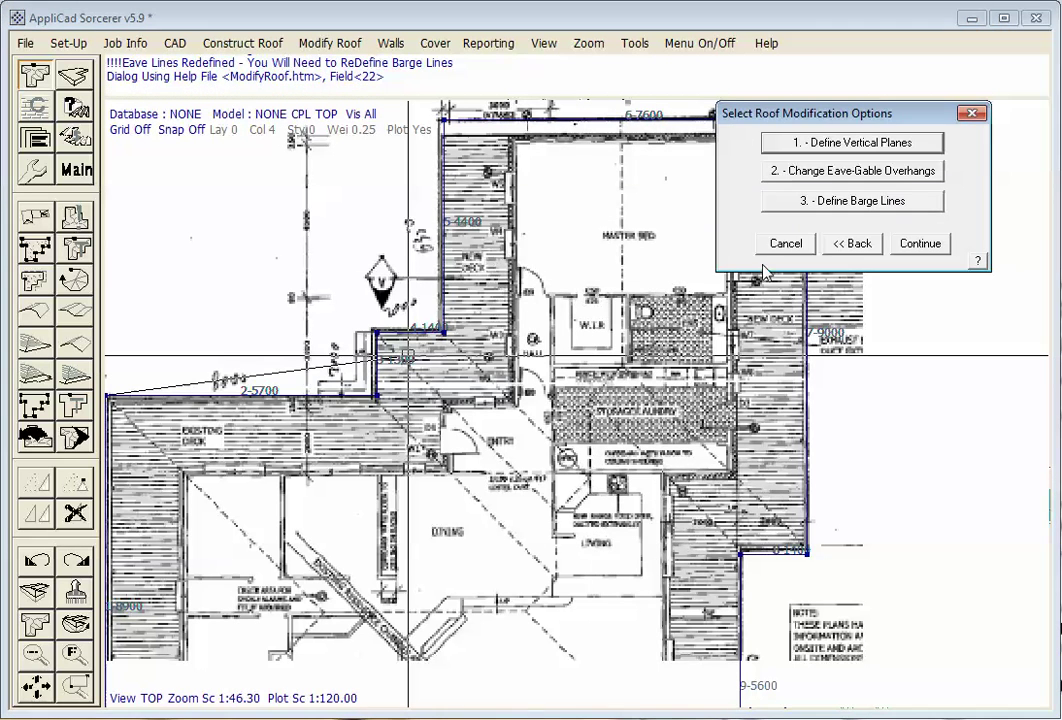
left_click(920, 242)
key("n")
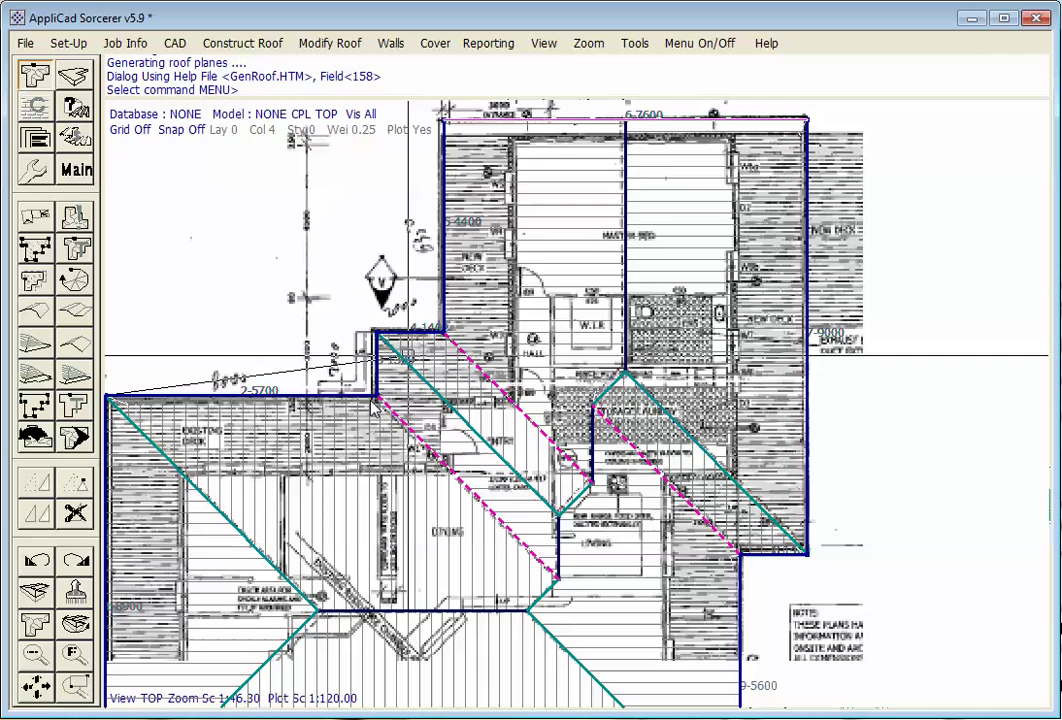
left_click(70, 657)
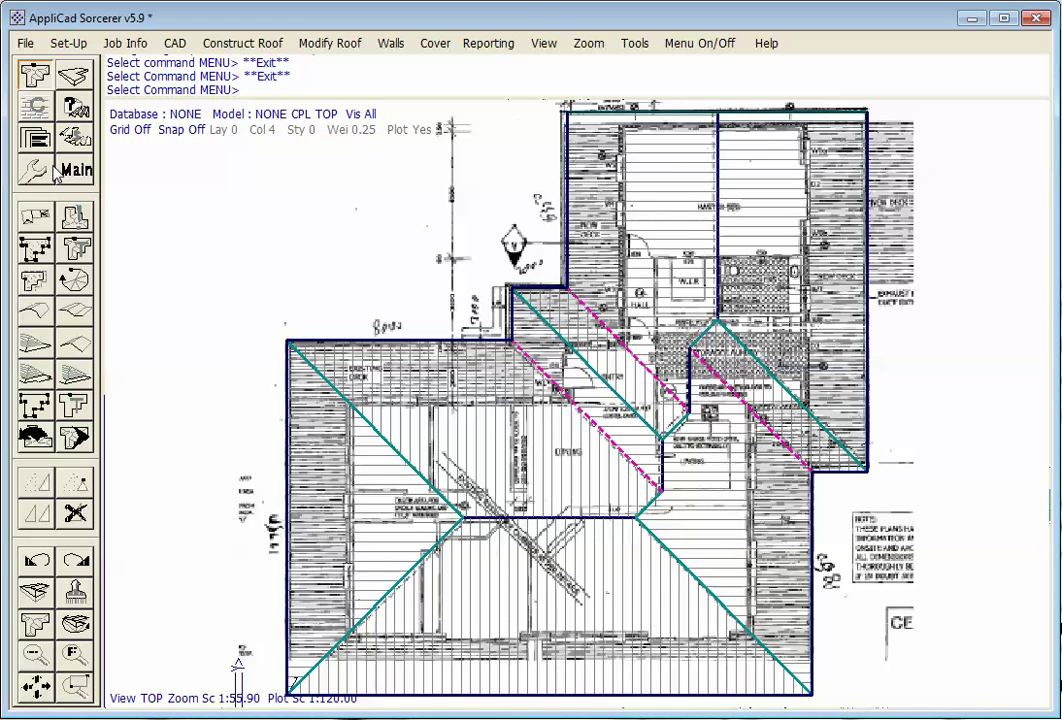
left_click(43, 138)
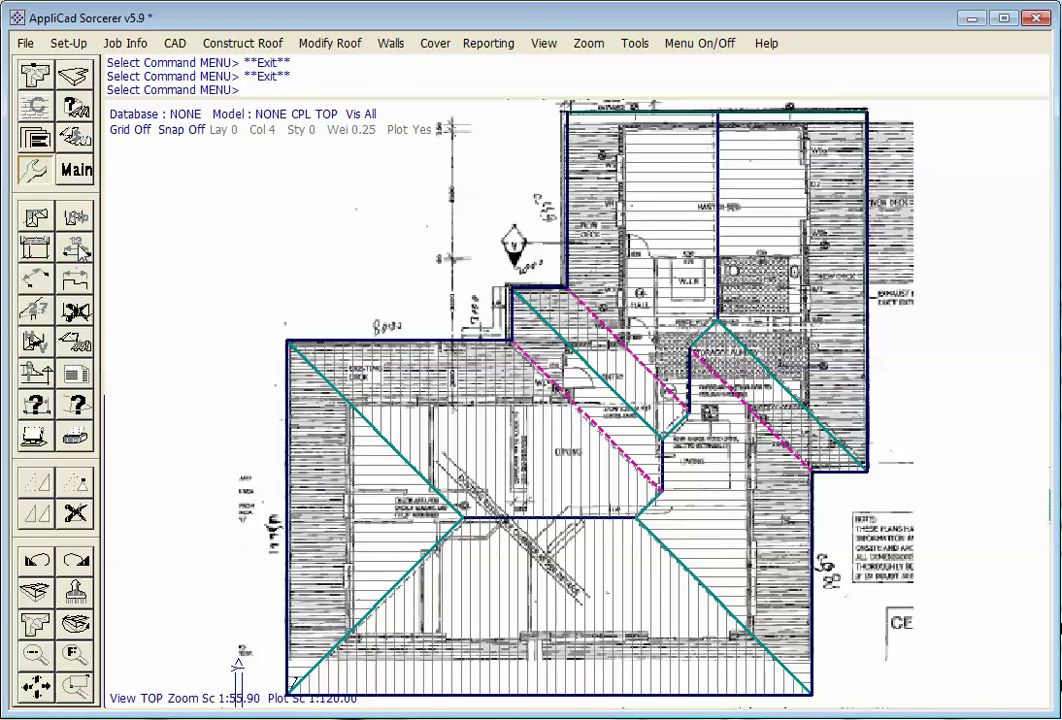
left_click(66, 206)
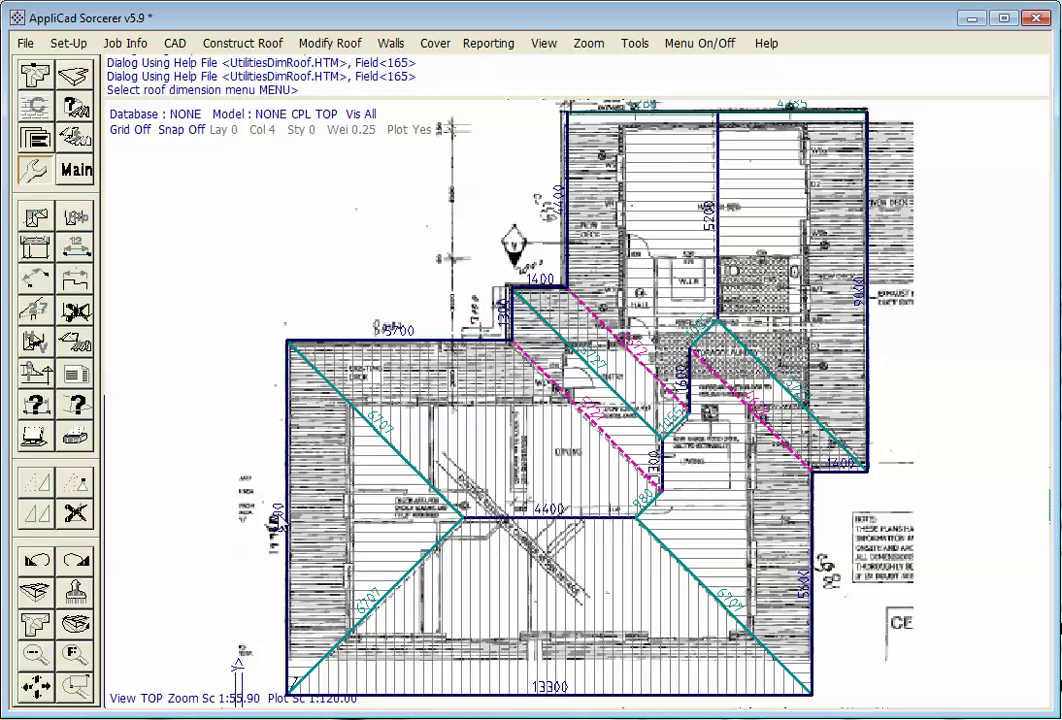
left_click(72, 264)
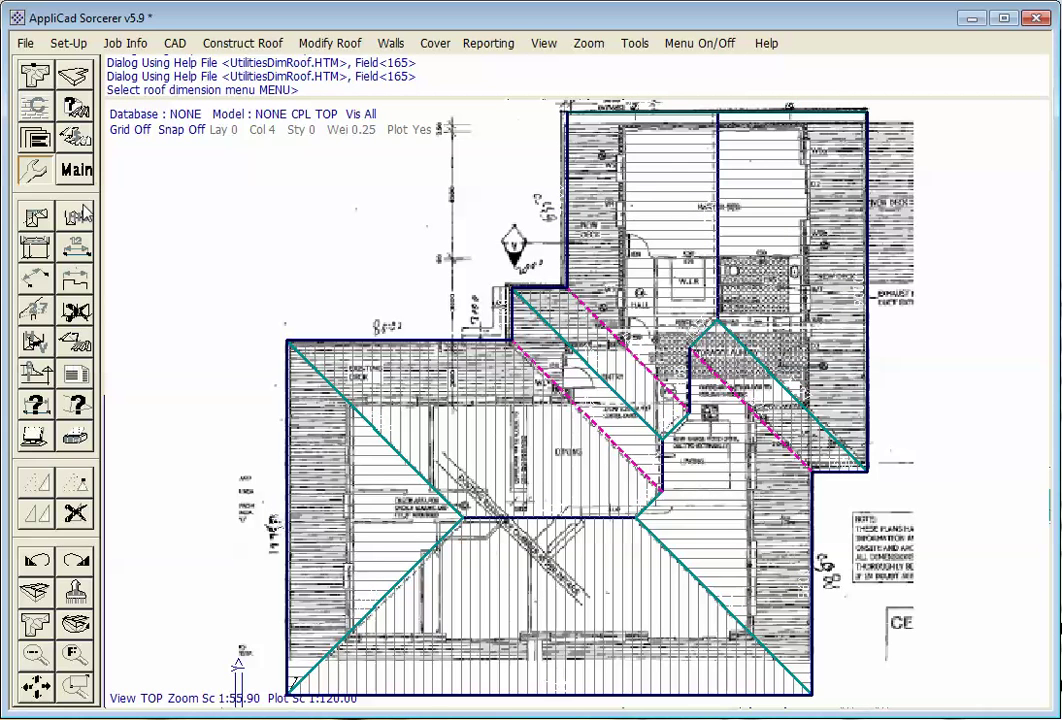
Scale the model on All-Scales from Current Dim 8900 to Actual Dim 12750
left_click(30, 88)
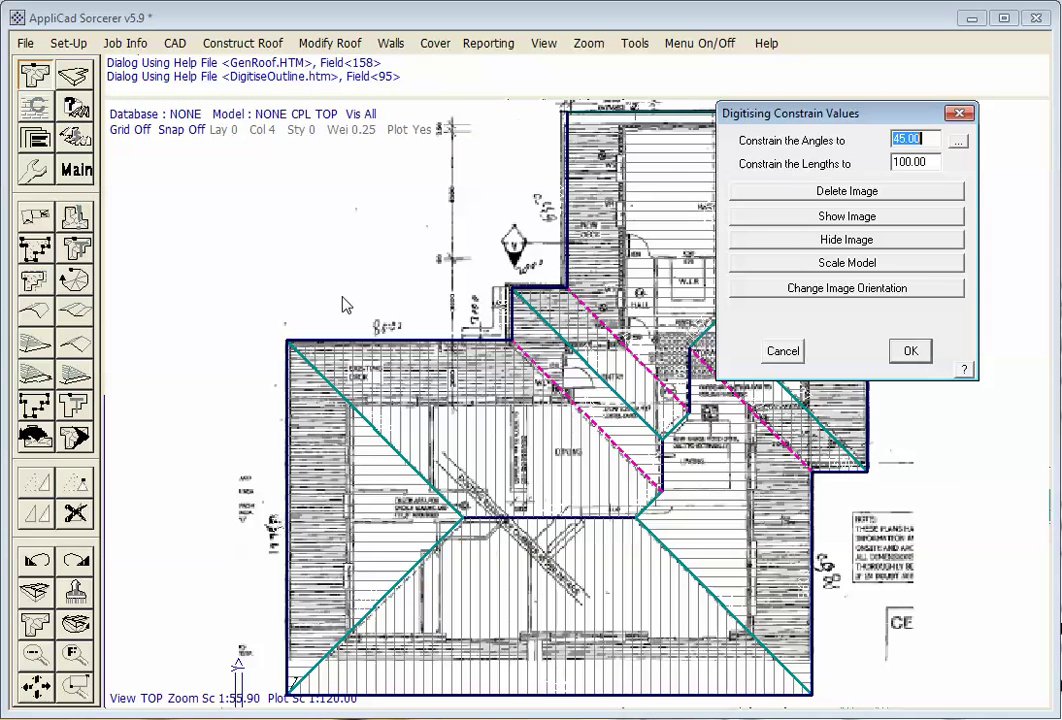
left_click(35, 212)
left_click_drag(876, 120, 844, 103)
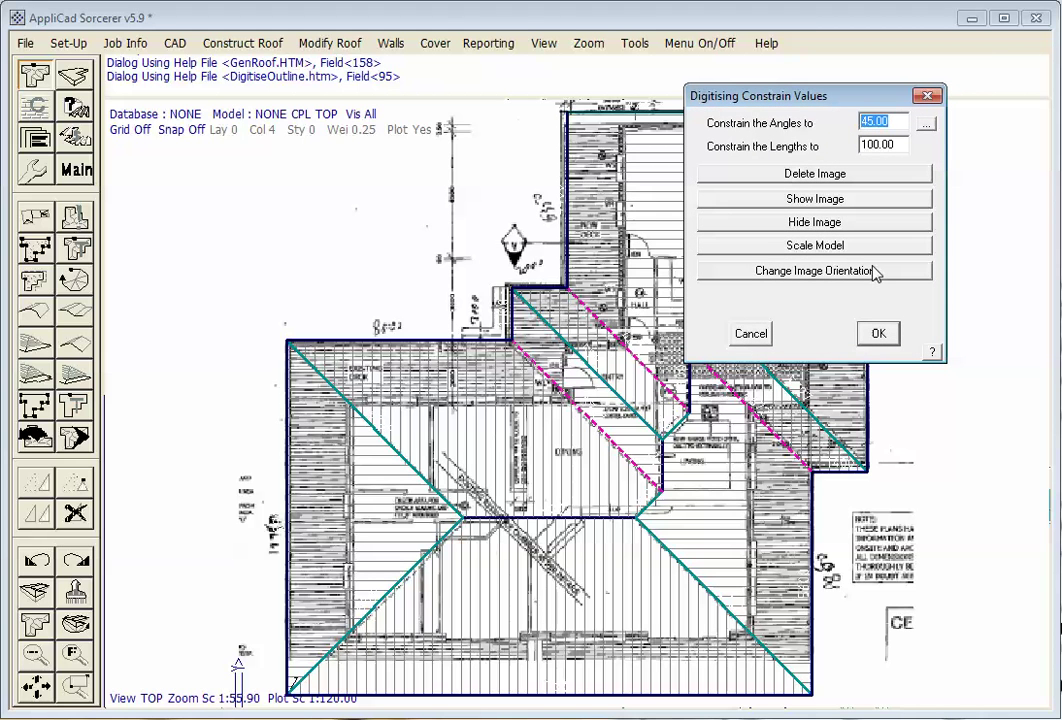
left_click(860, 245)
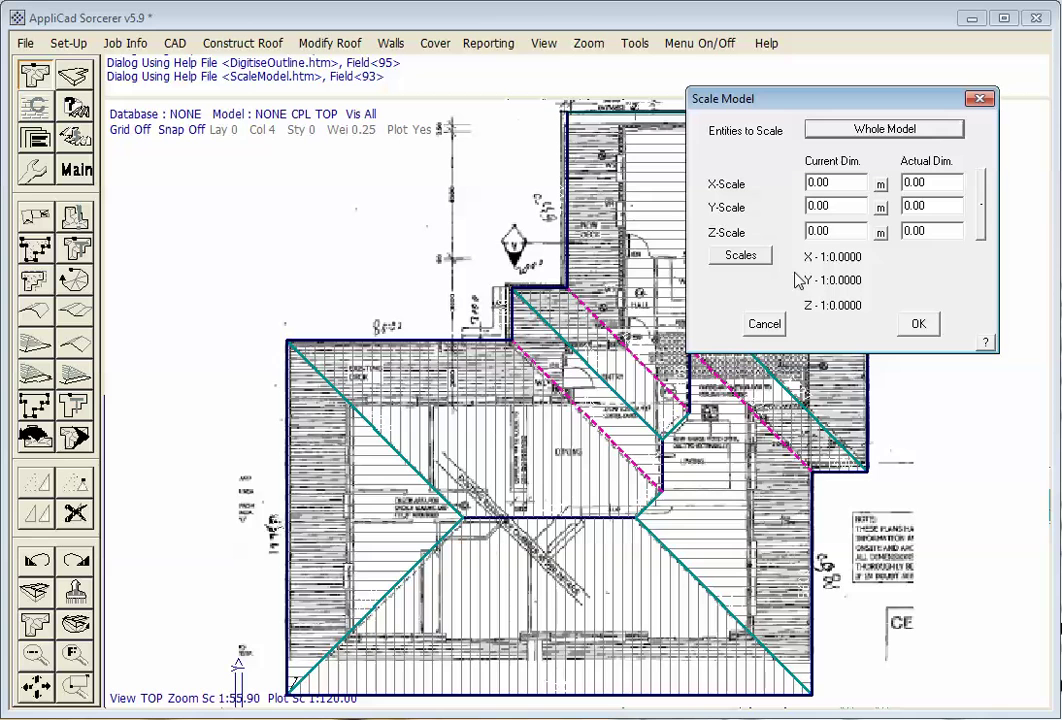
left_click(984, 211)
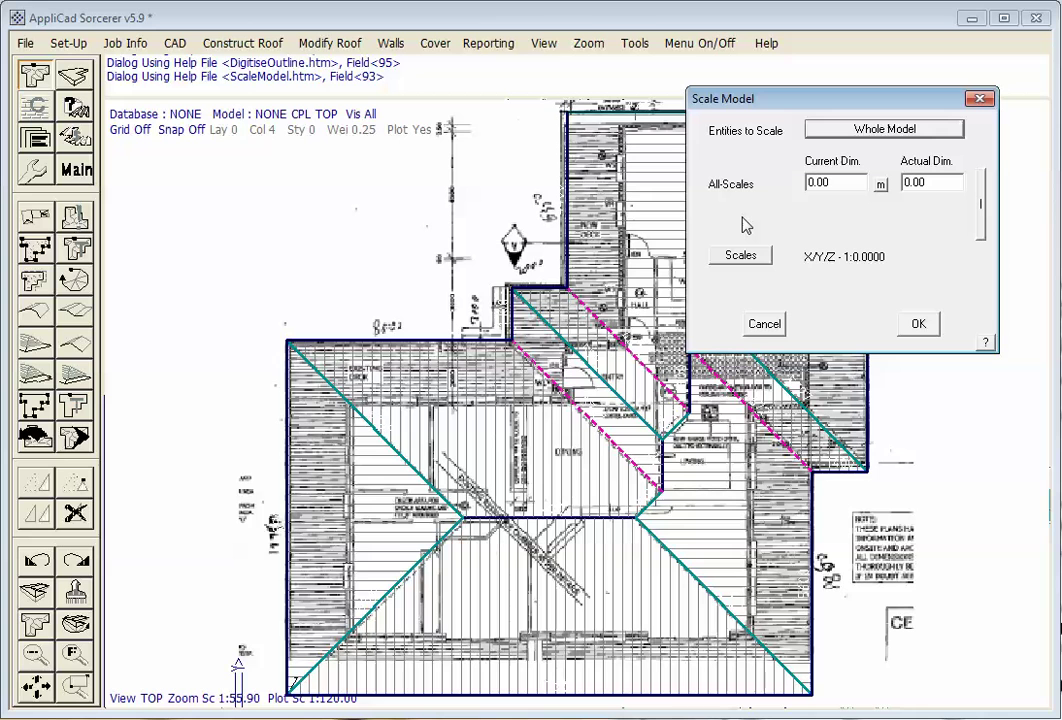
double_click(835, 182)
type("8900")
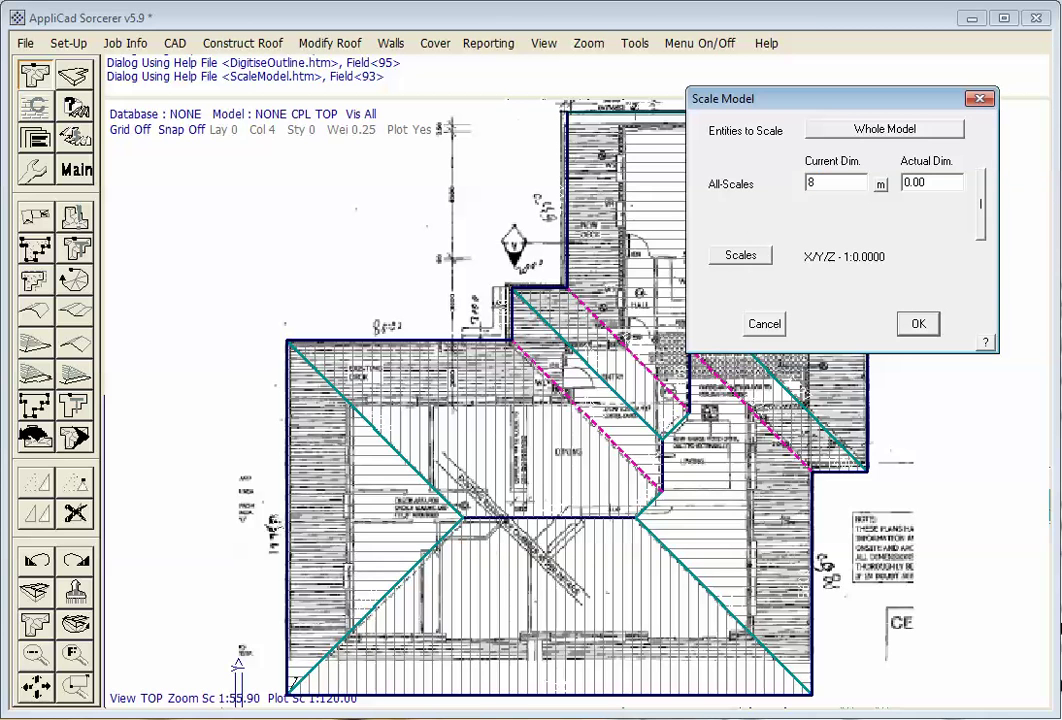
double_click(935, 182)
type("12750")
left_click(923, 333)
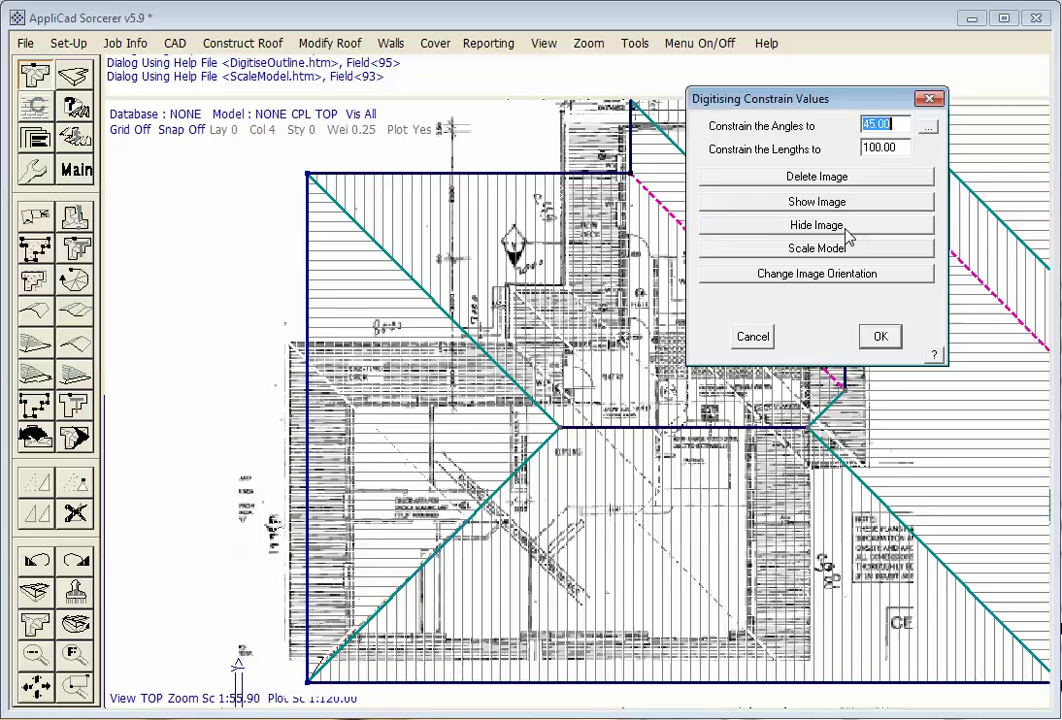
Hide the scanned plan image, then check the roof in ISO view before returning to TOP
left_click(830, 231)
left_click(880, 336)
right_click(465, 332)
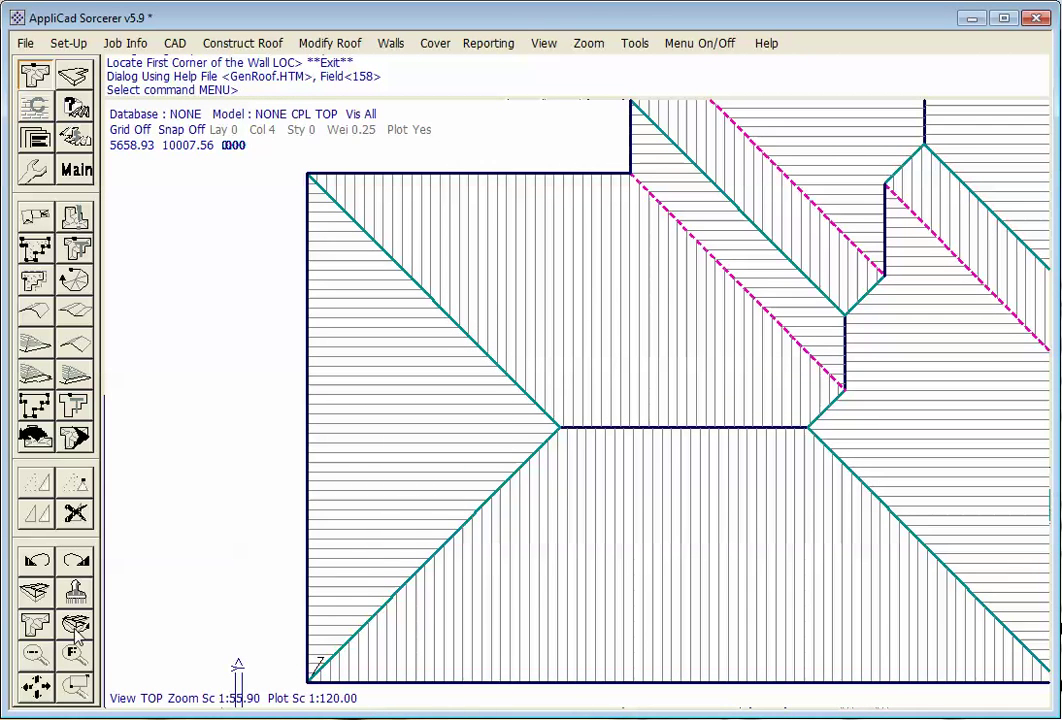
scroll(139, 460, "down", 2)
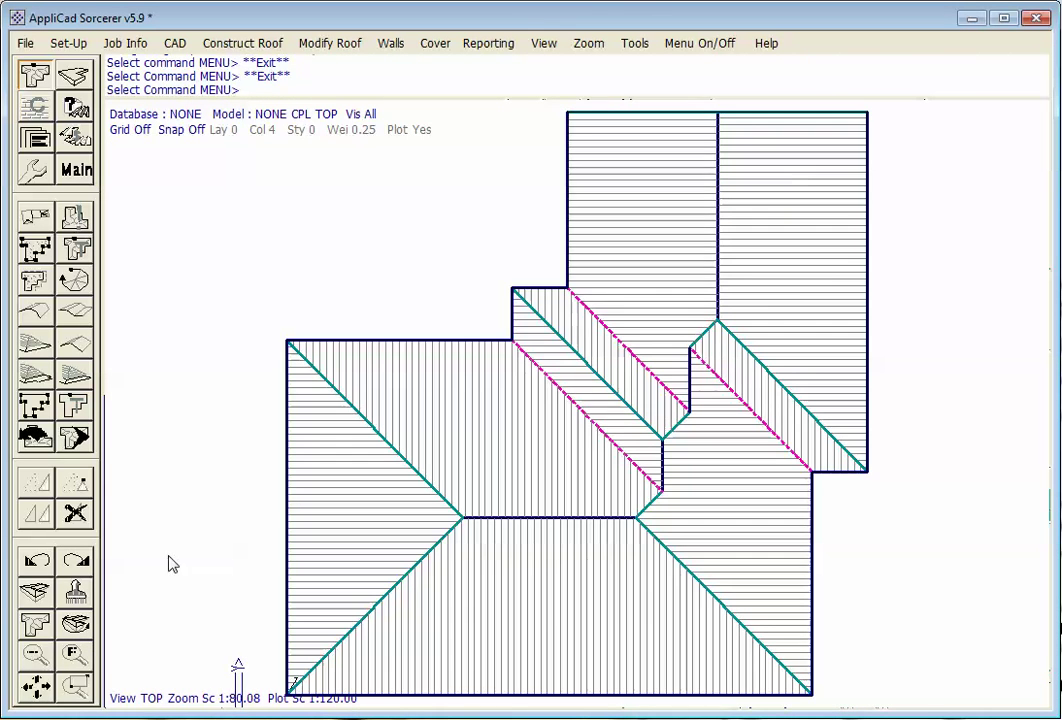
key("i")
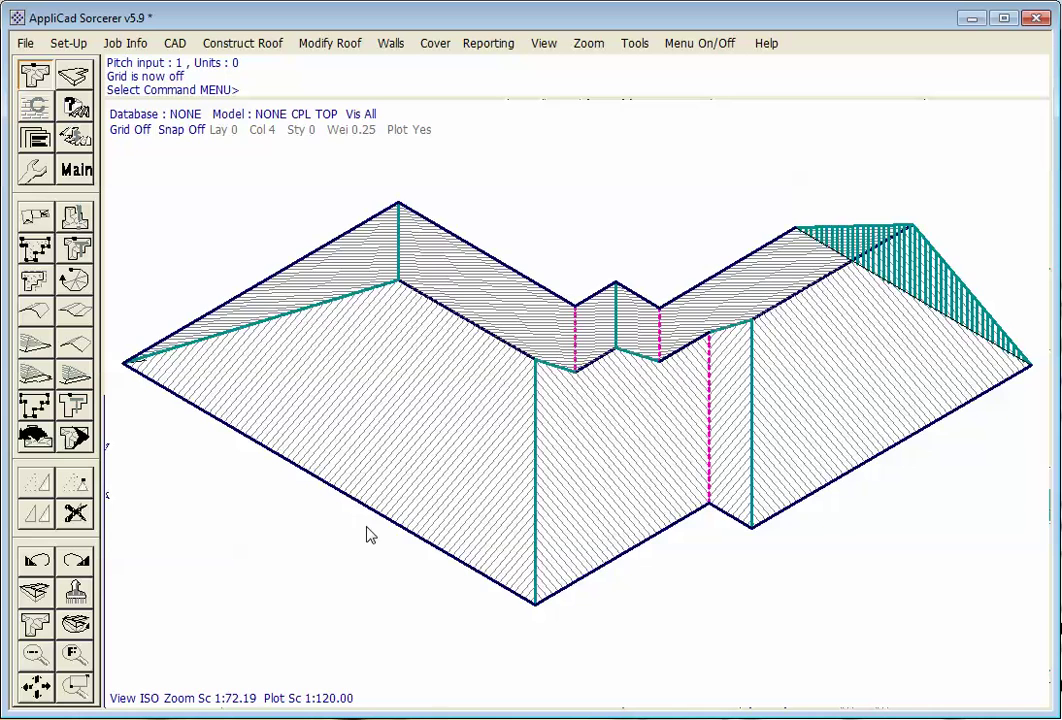
left_click(50, 622)
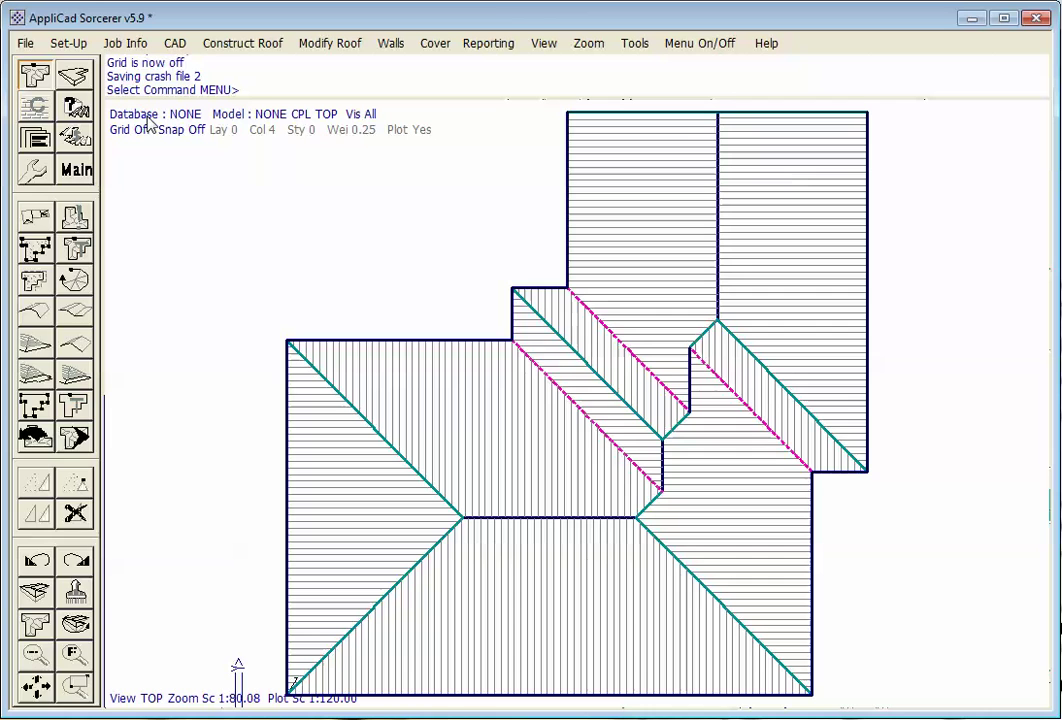
Fill in the Job Details quote number, site address and 15 December 2012 install date
key("Escape")
key("Escape")
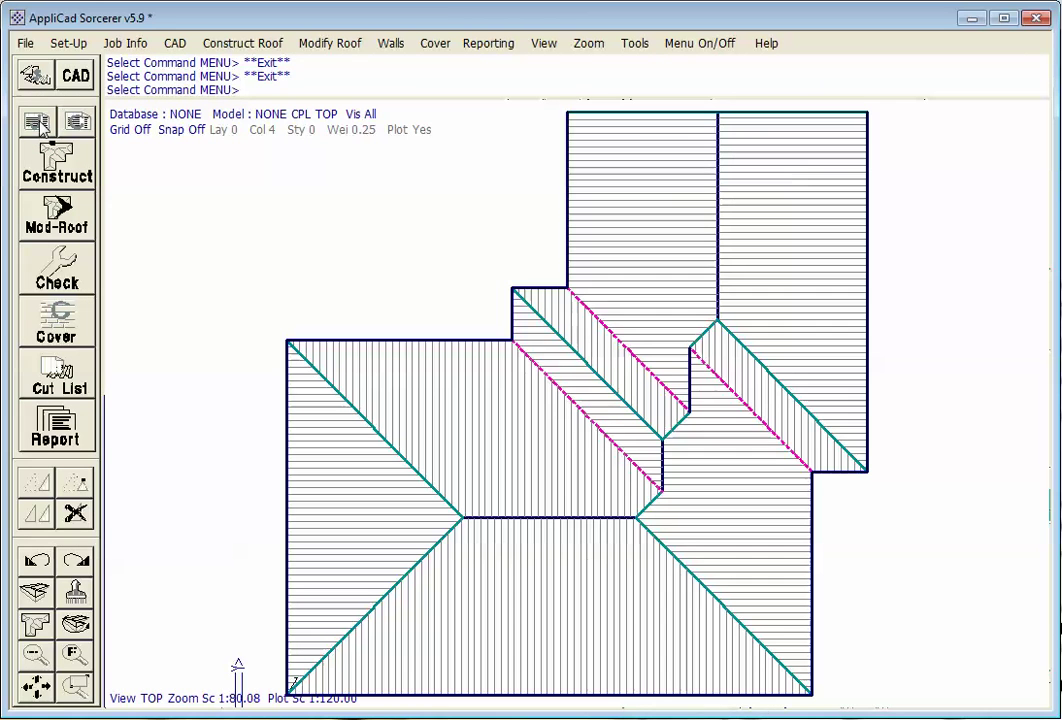
left_click(125, 43)
left_click_drag(727, 98, 240, 126)
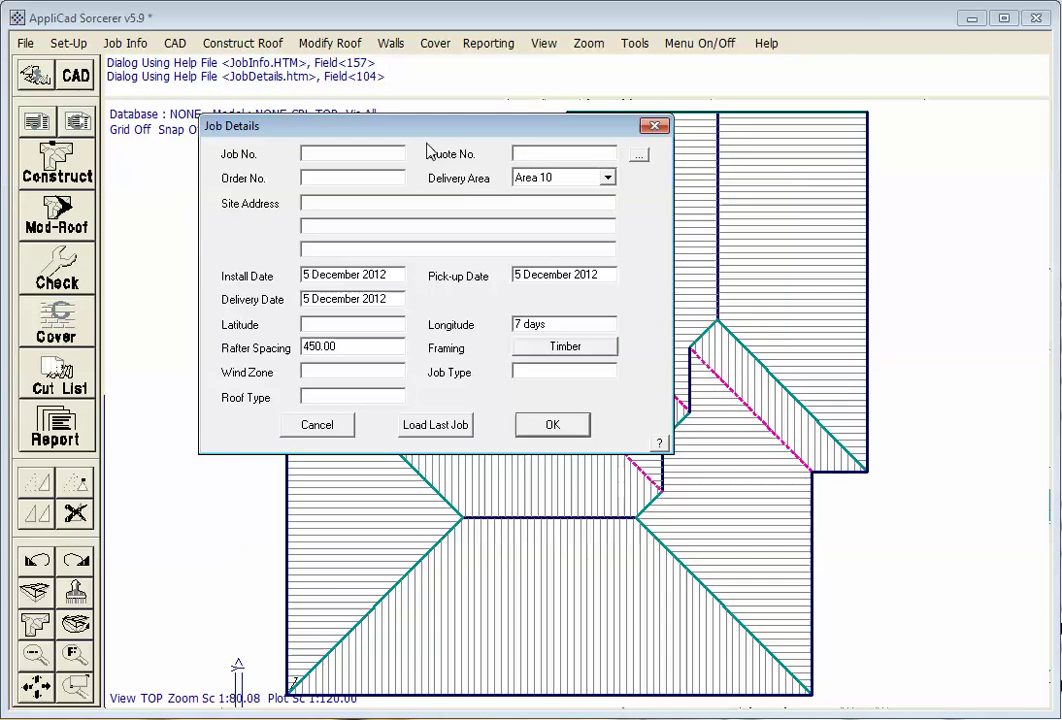
left_click(534, 150)
type("2569")
left_click(375, 203)
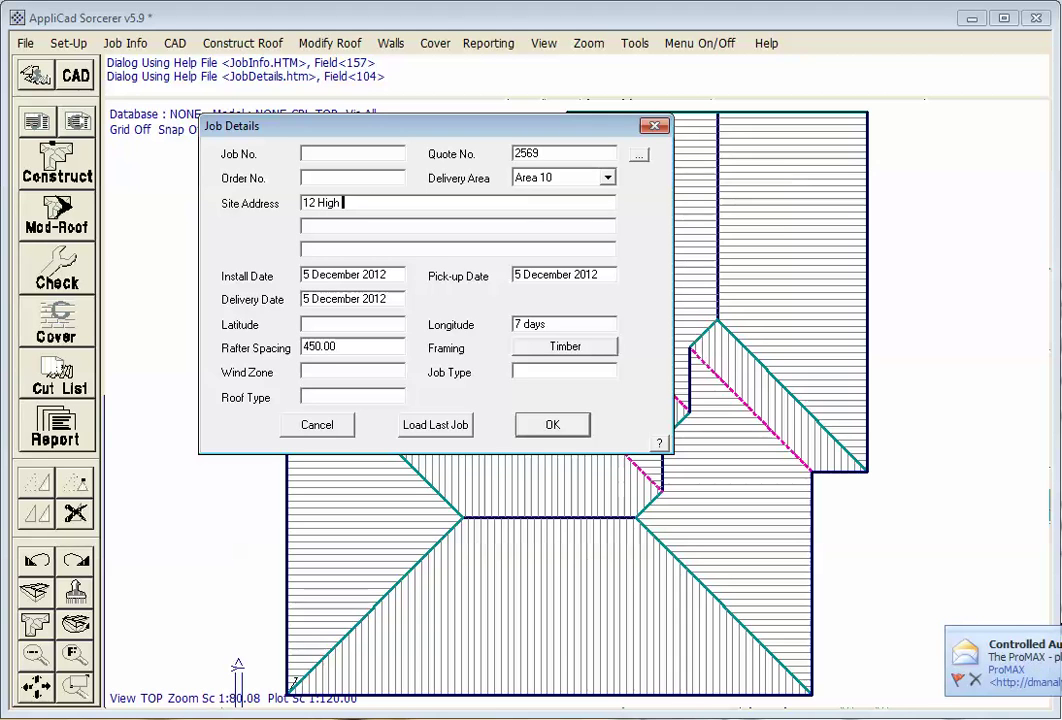
left_click(303, 274)
type("1")
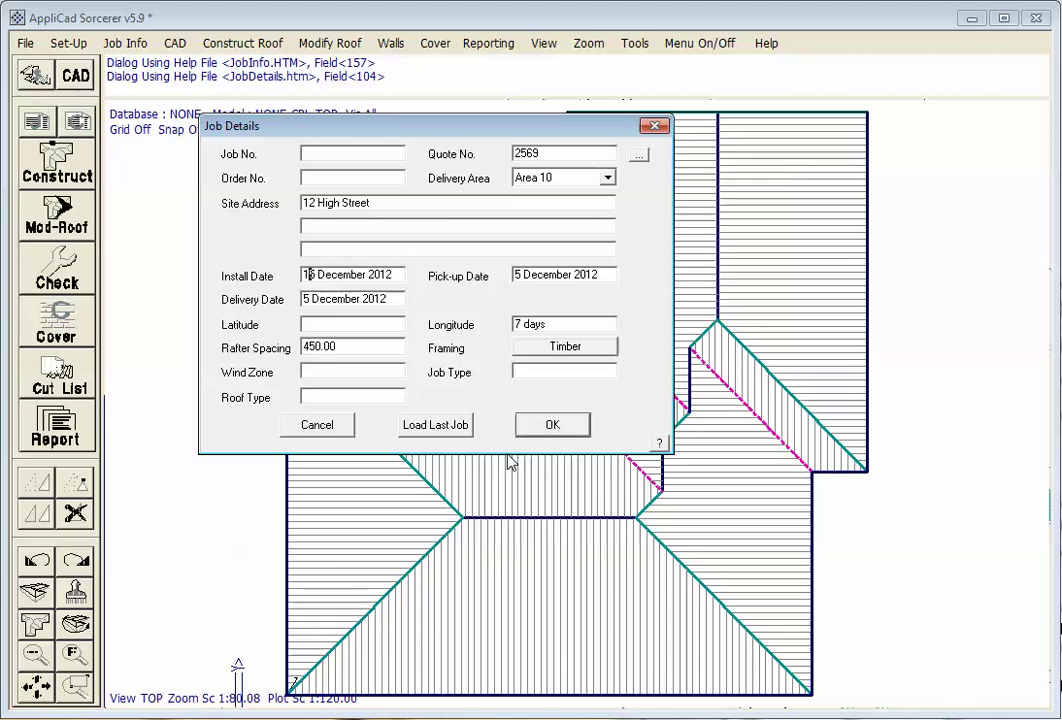
left_click(558, 433)
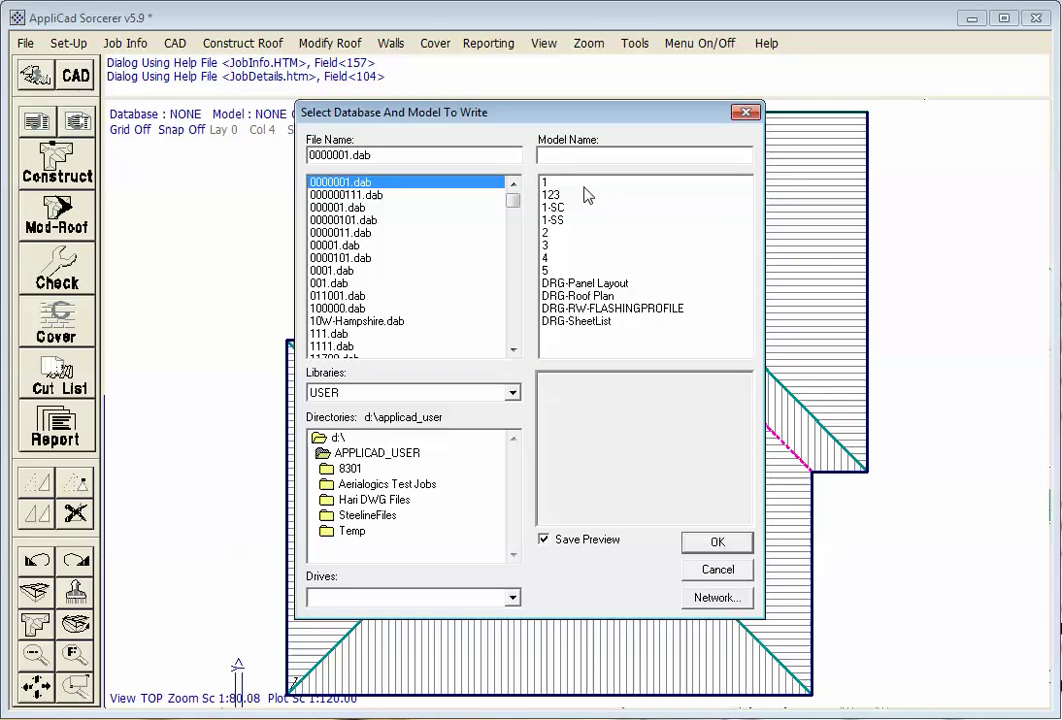
Save the roof over model 1 in database 0000001.dab, confirming the overwrite
left_click(585, 183)
left_click(714, 541)
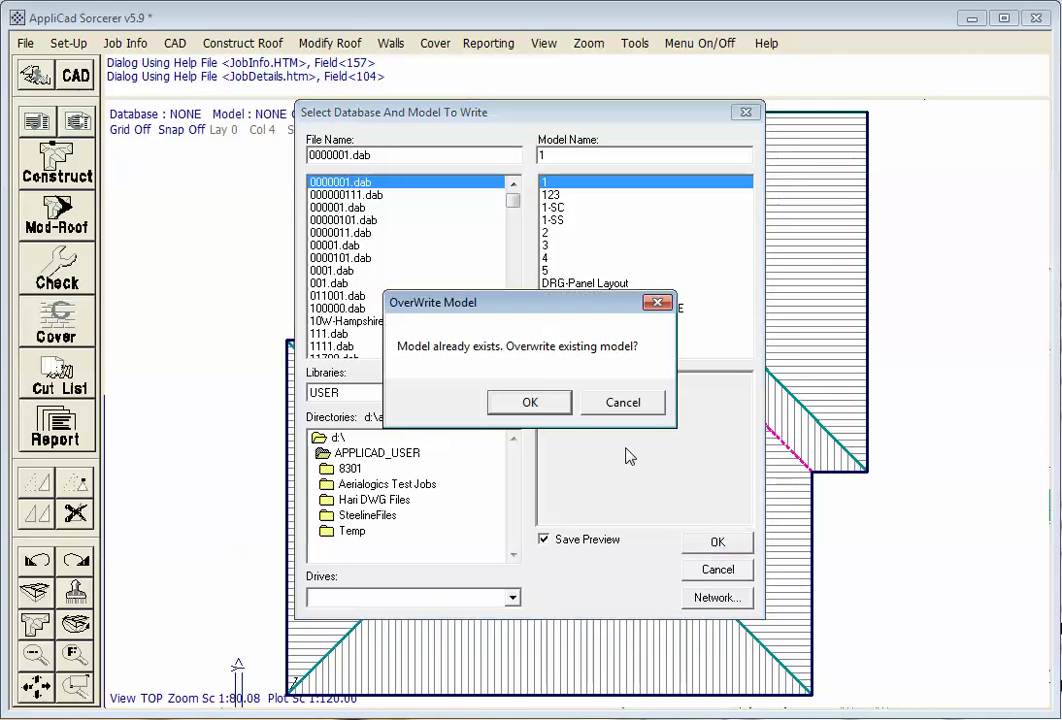
left_click(531, 403)
Select an existing saved customer for the job and accept their details
left_click(284, 205)
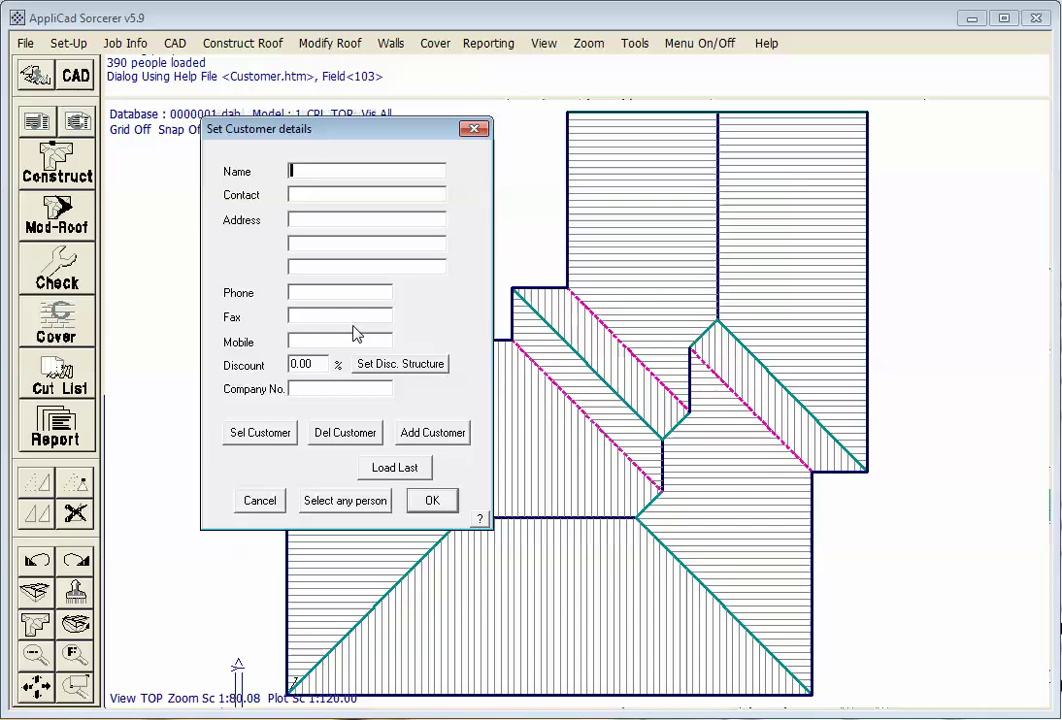
left_click(268, 436)
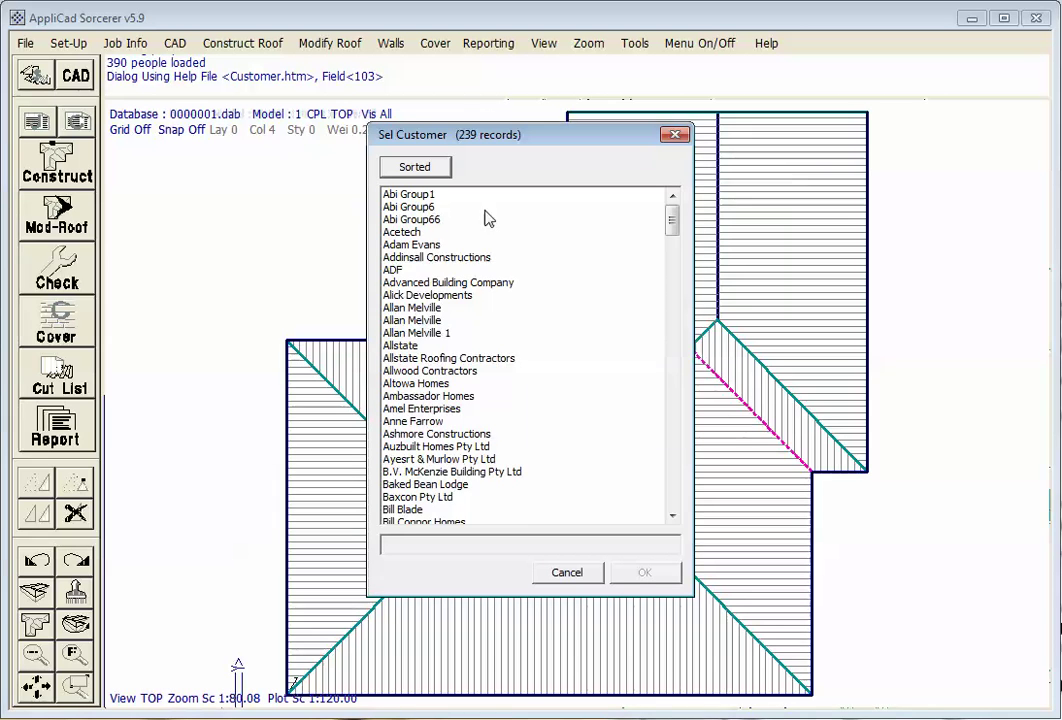
left_click(418, 333)
left_click(645, 572)
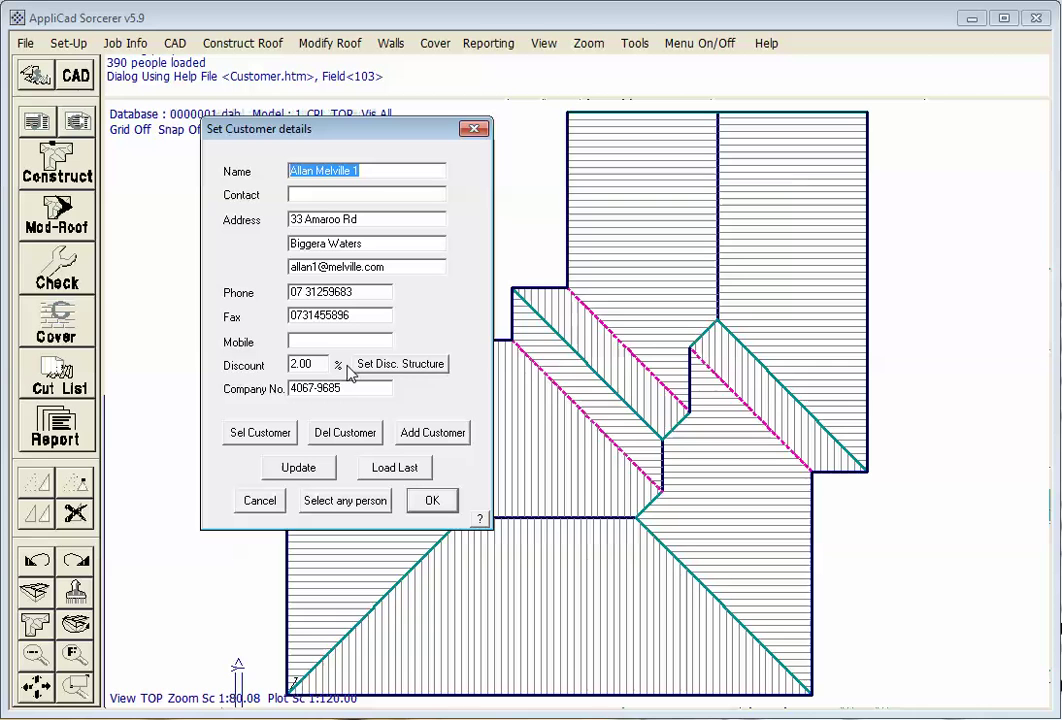
left_click(432, 502)
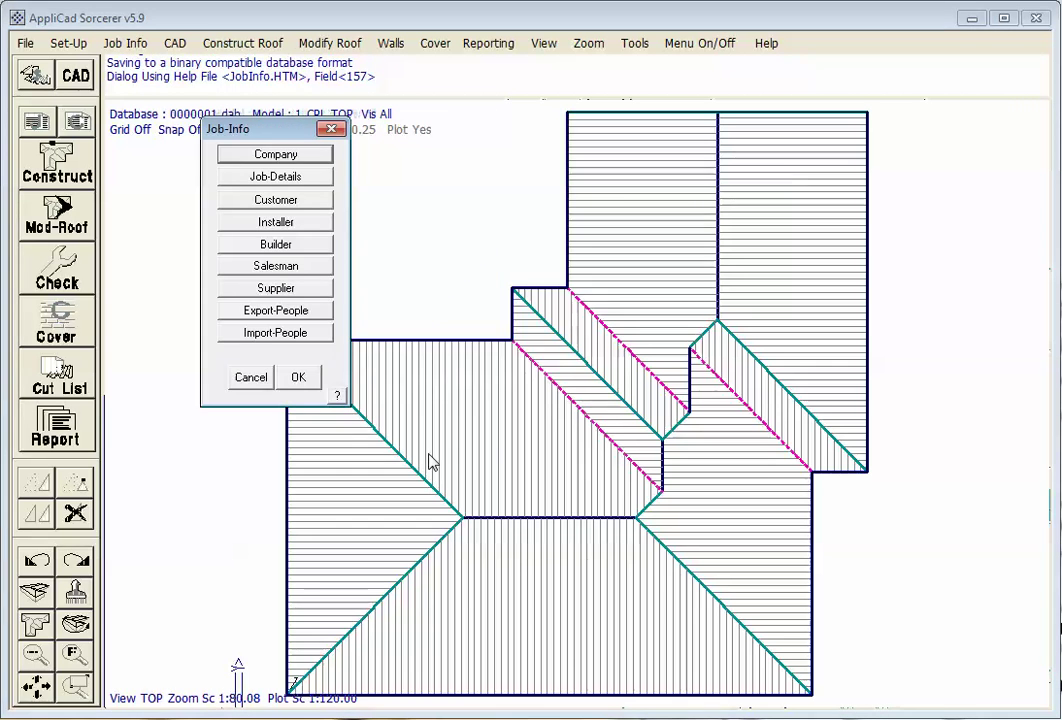
left_click(298, 377)
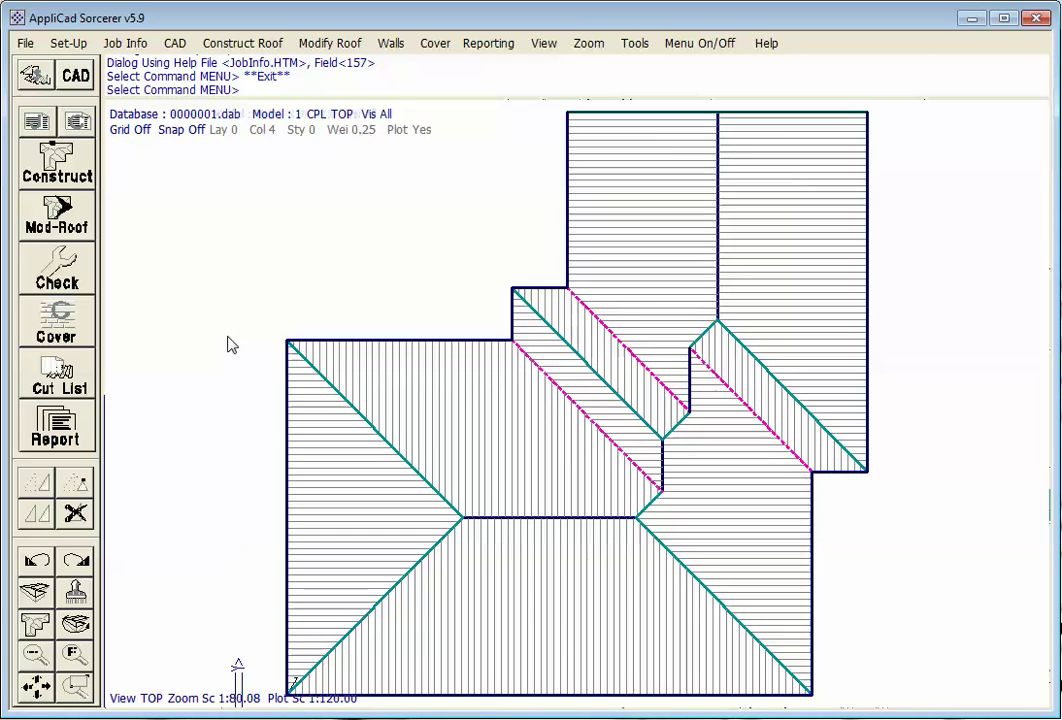
Show every roof edge length and a 1 - 27.5 pitch arrow on each plane, with hatching turned off
left_click(72, 279)
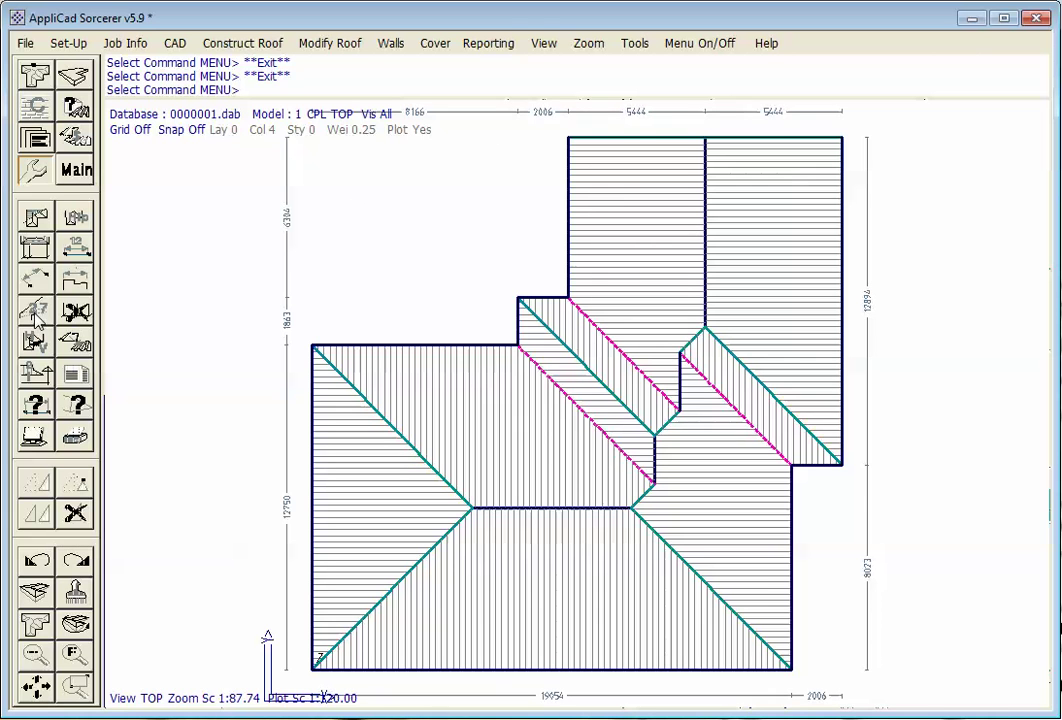
left_click(73, 280)
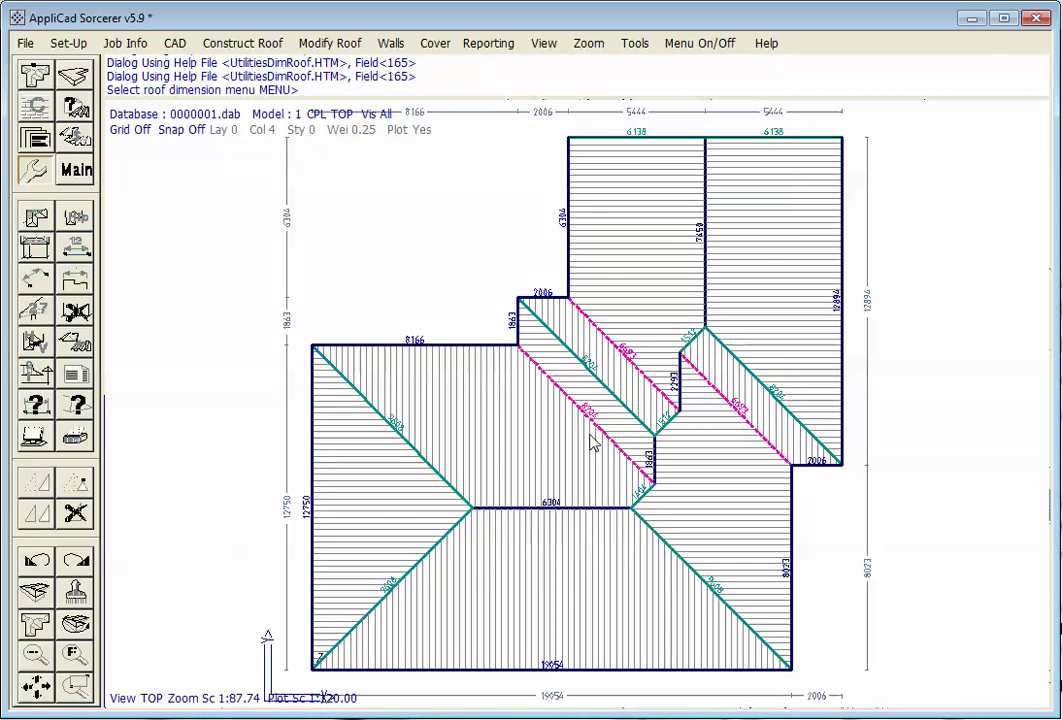
left_click(33, 257)
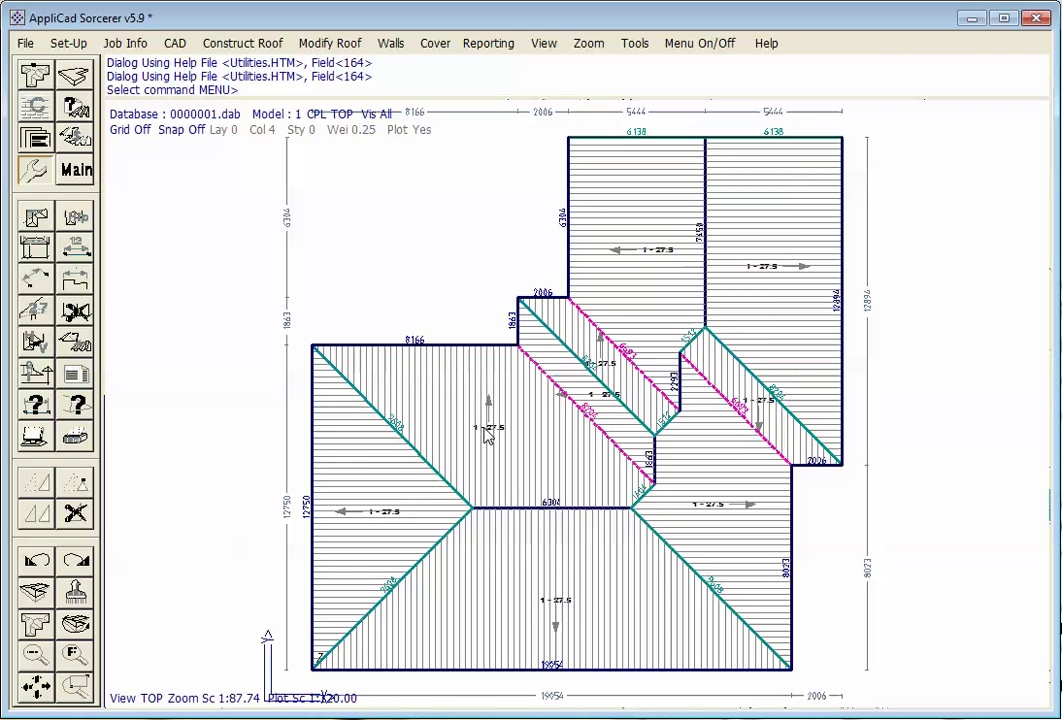
left_click(37, 220)
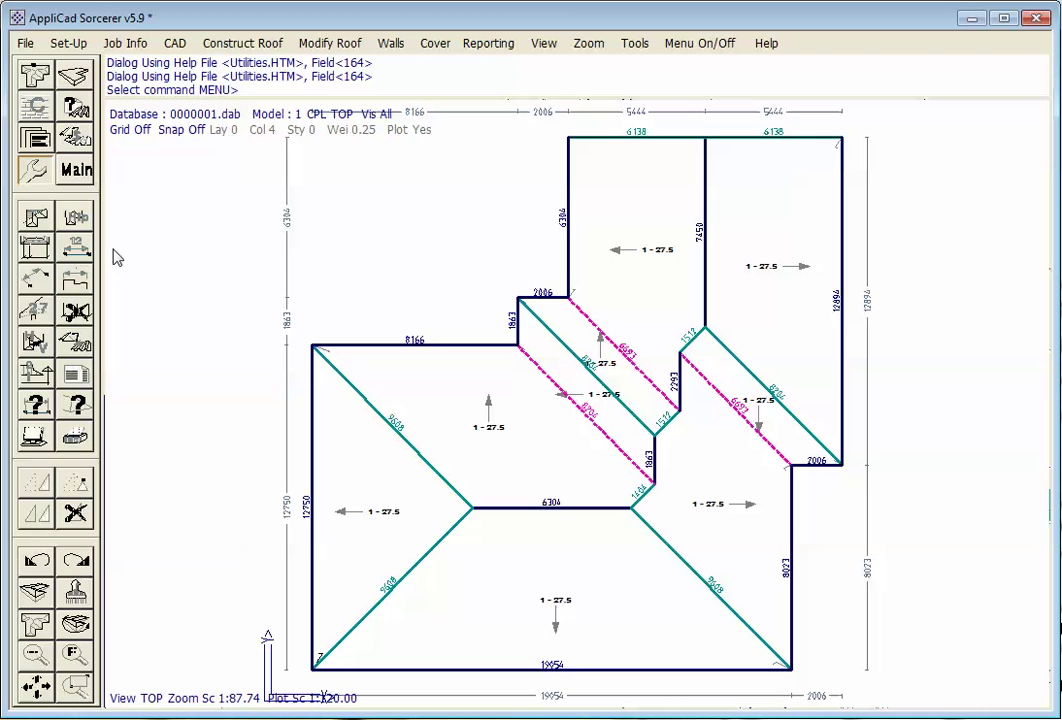
left_click(72, 172)
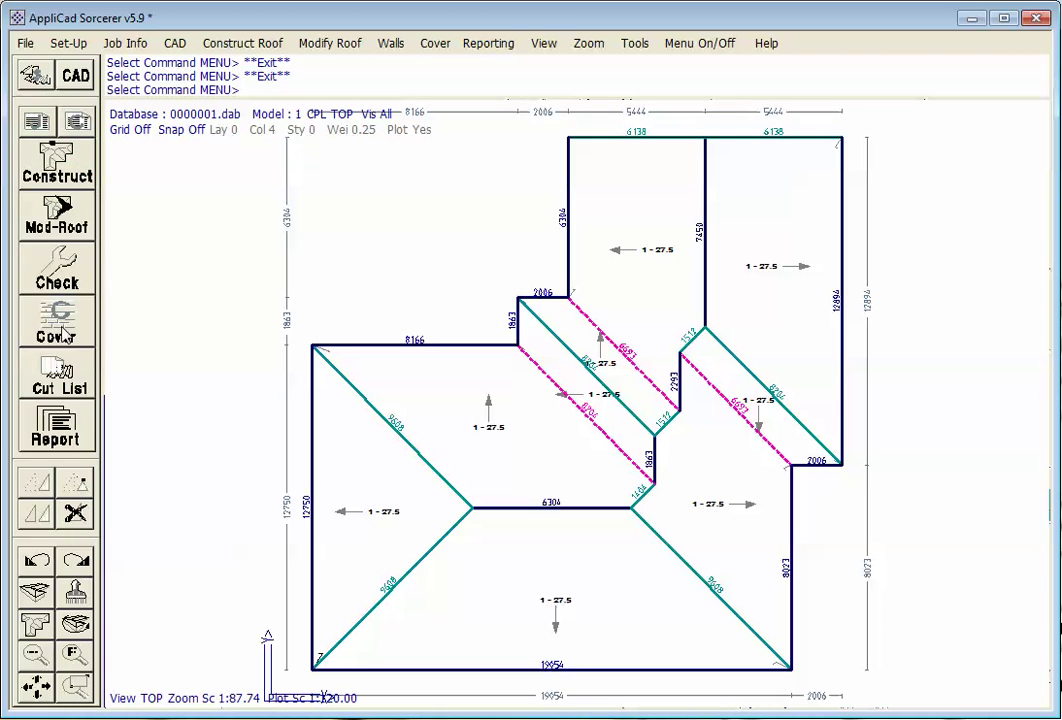
Choose Steeline Corrugated762 Cb 0.48 as the roof cover, keeping the 762.00 mm coverage width
left_click(62, 333)
left_click(80, 222)
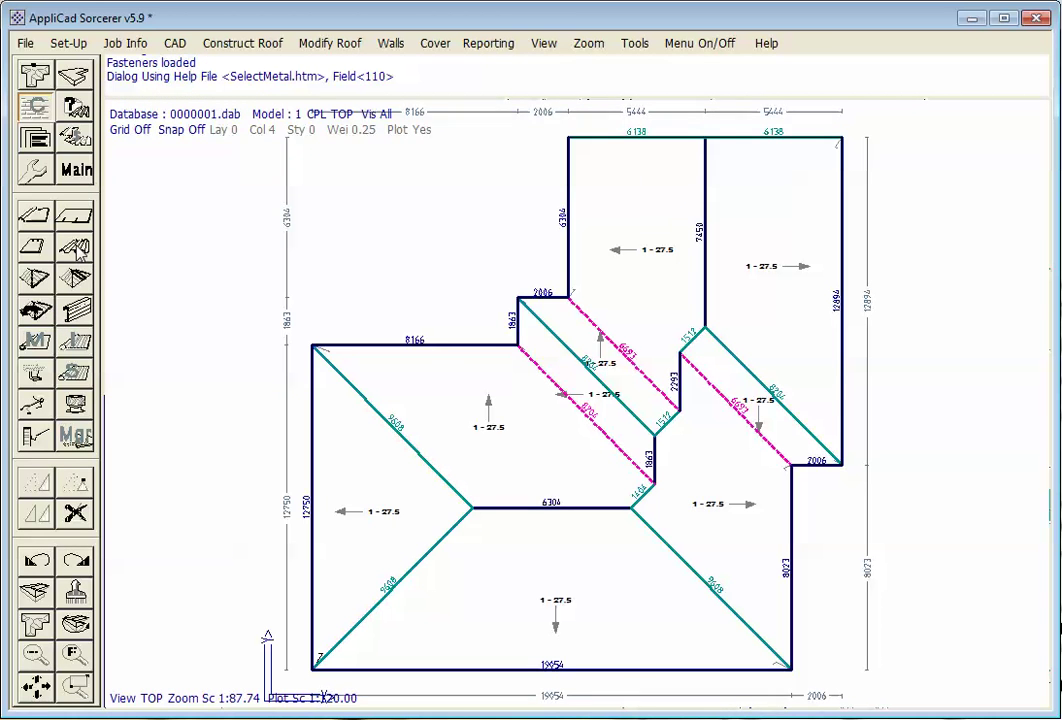
left_click(320, 329)
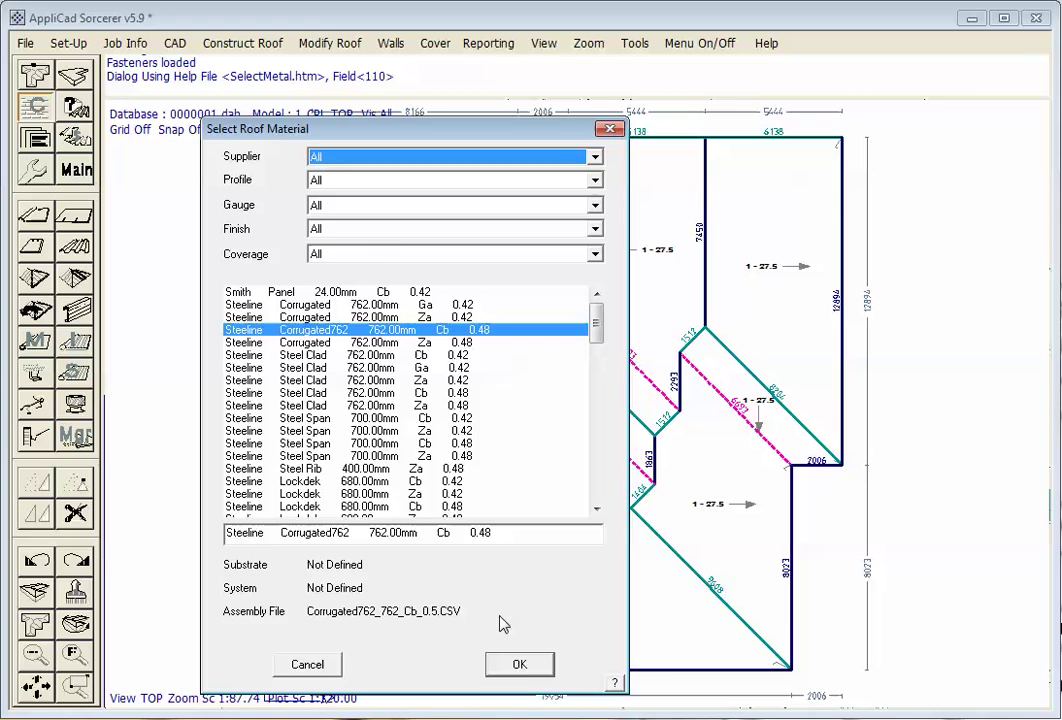
left_click(520, 665)
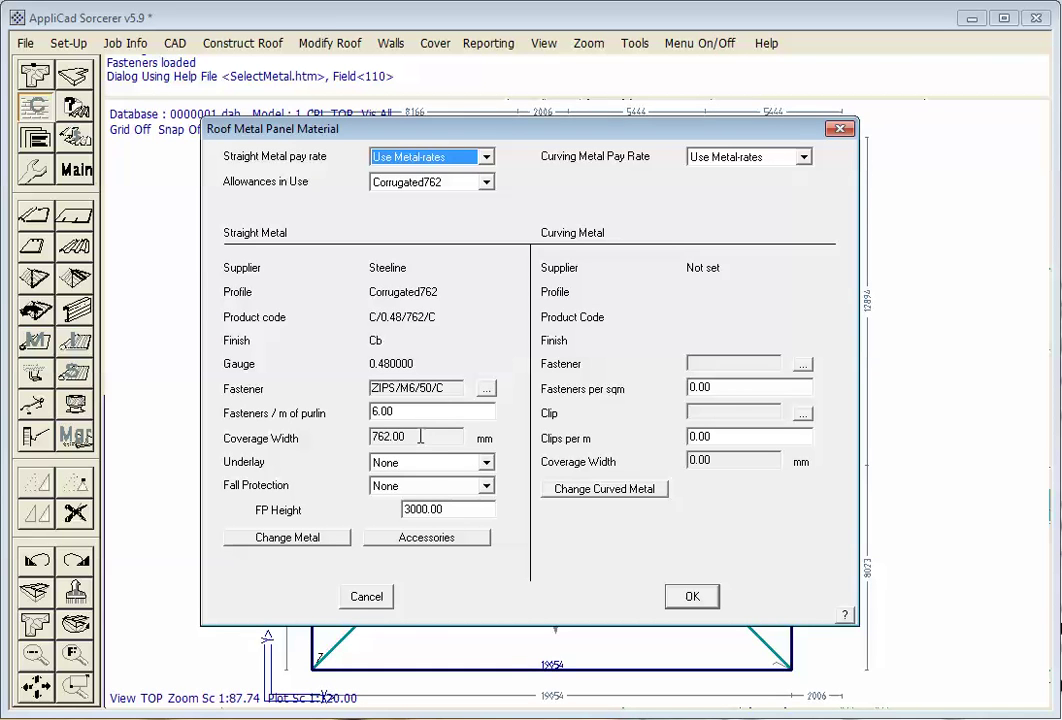
left_click(420, 437)
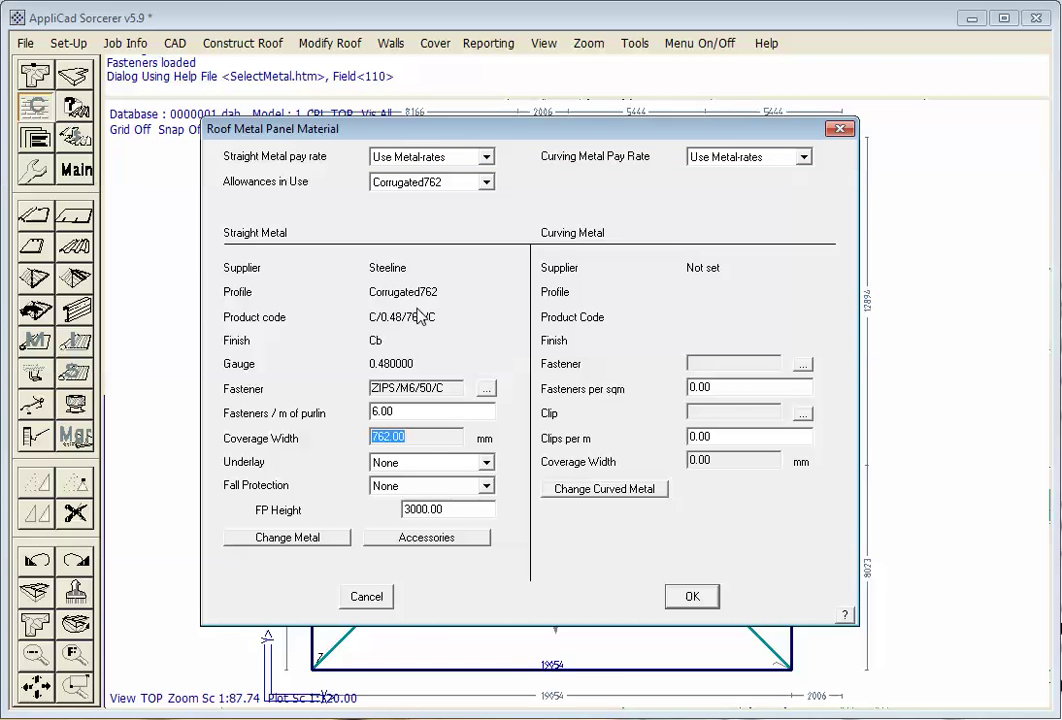
left_click(692, 595)
right_click(111, 225)
right_click(174, 308)
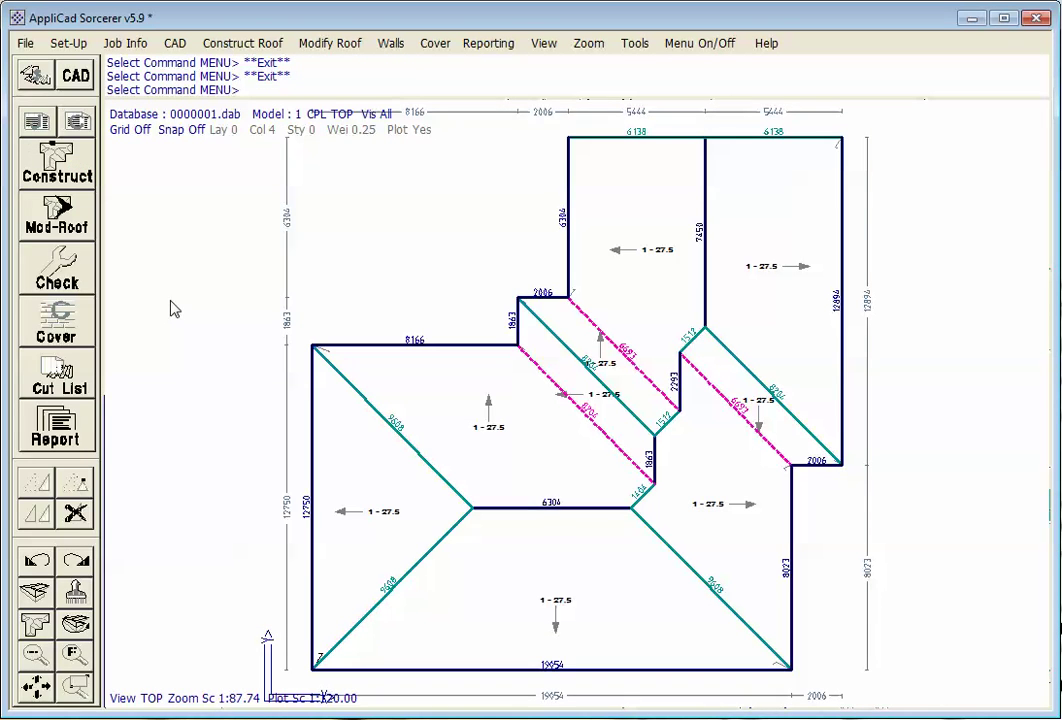
Sheet all roof planes and review the cutting list summary: 592.540 m with 13.84% waste
left_click(56, 378)
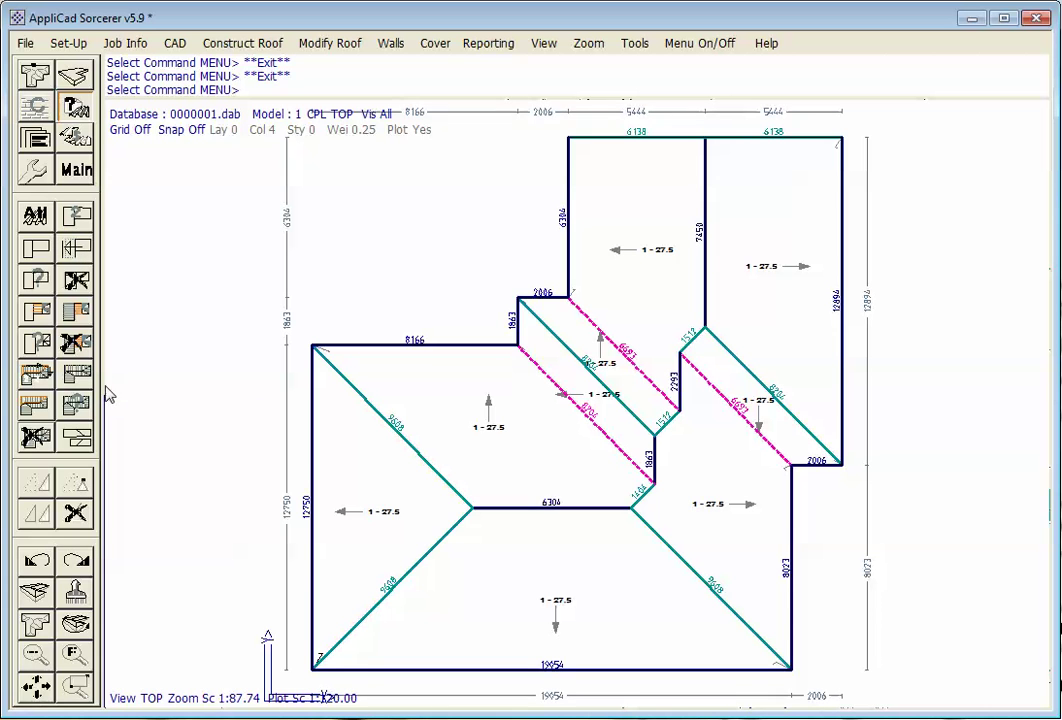
left_click(68, 312)
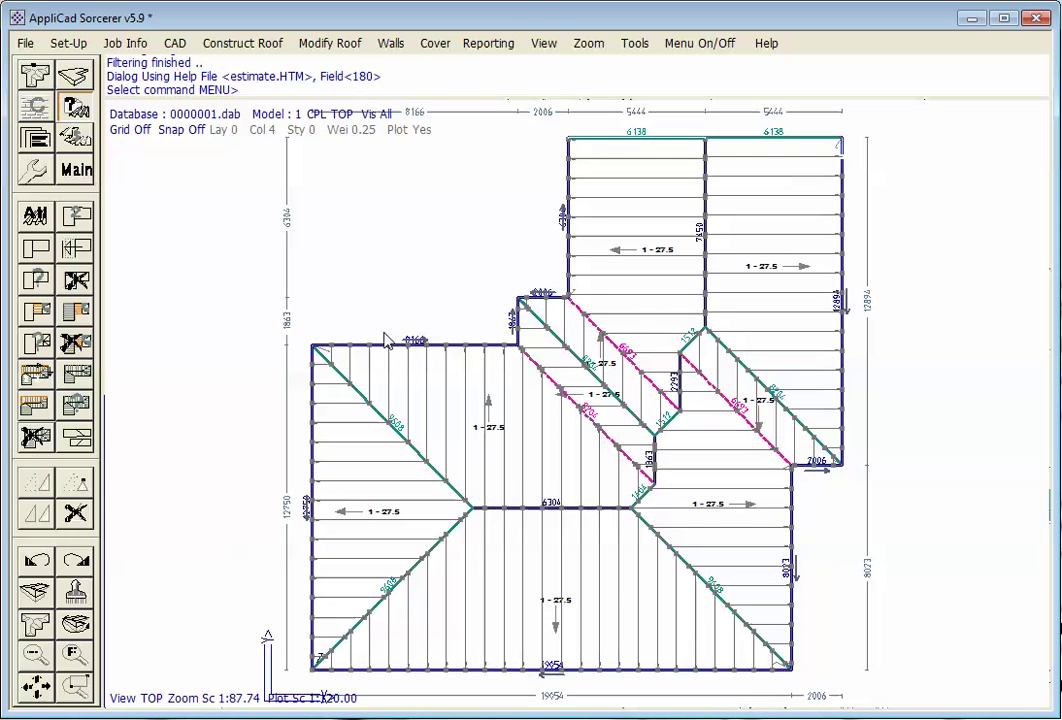
left_click(77, 407)
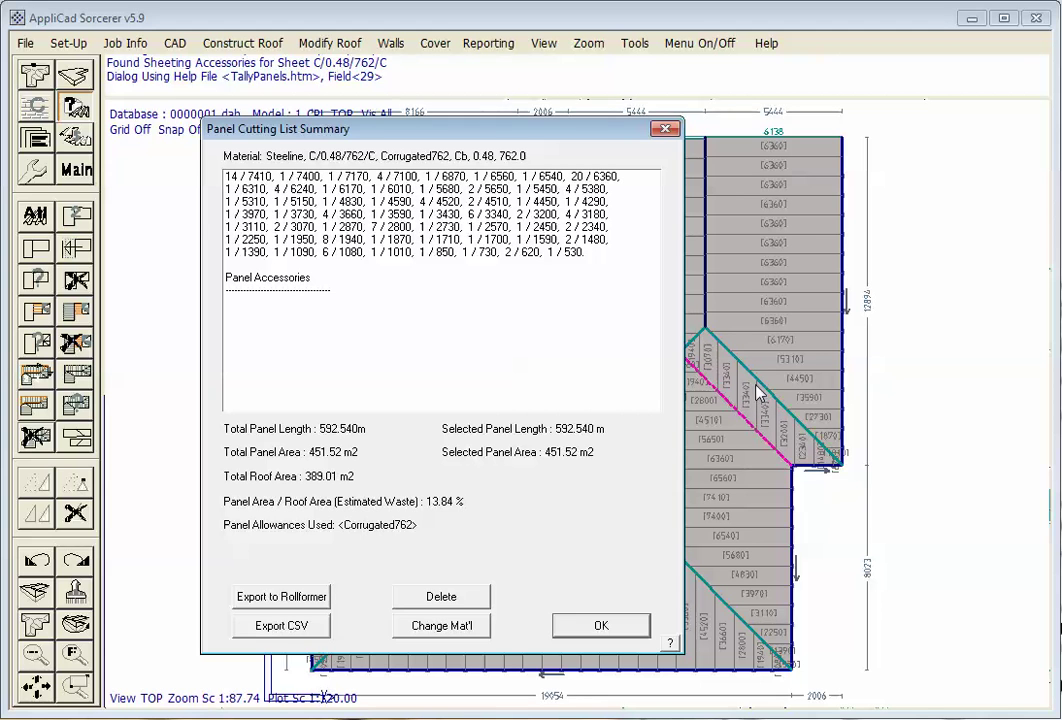
left_click_drag(510, 130, 386, 89)
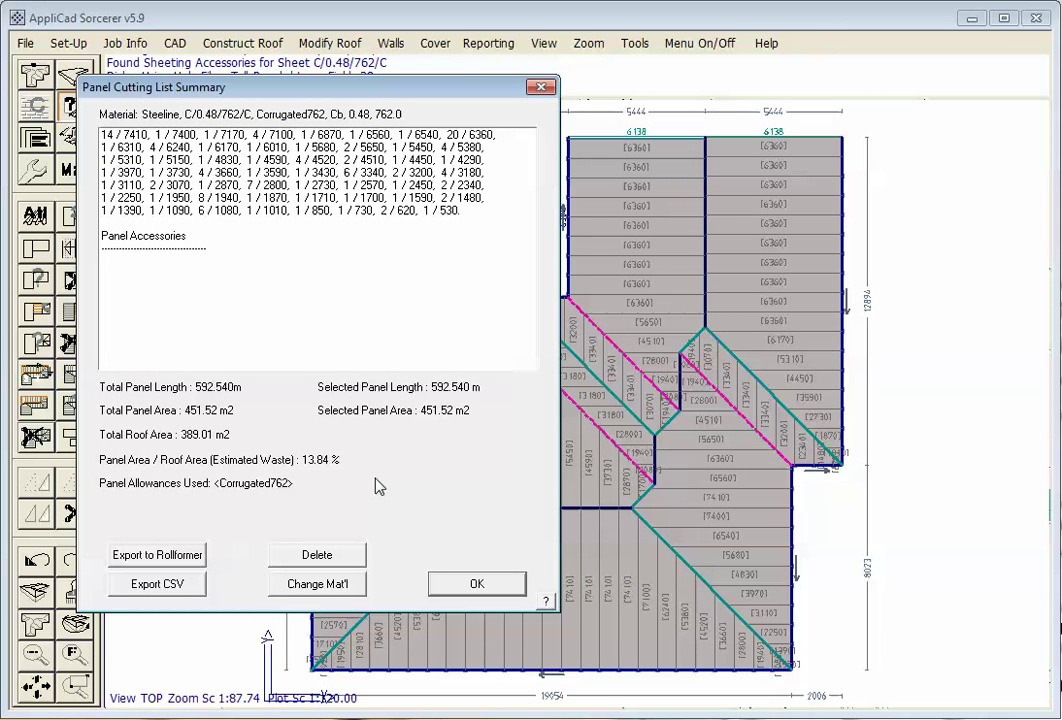
left_click(476, 586)
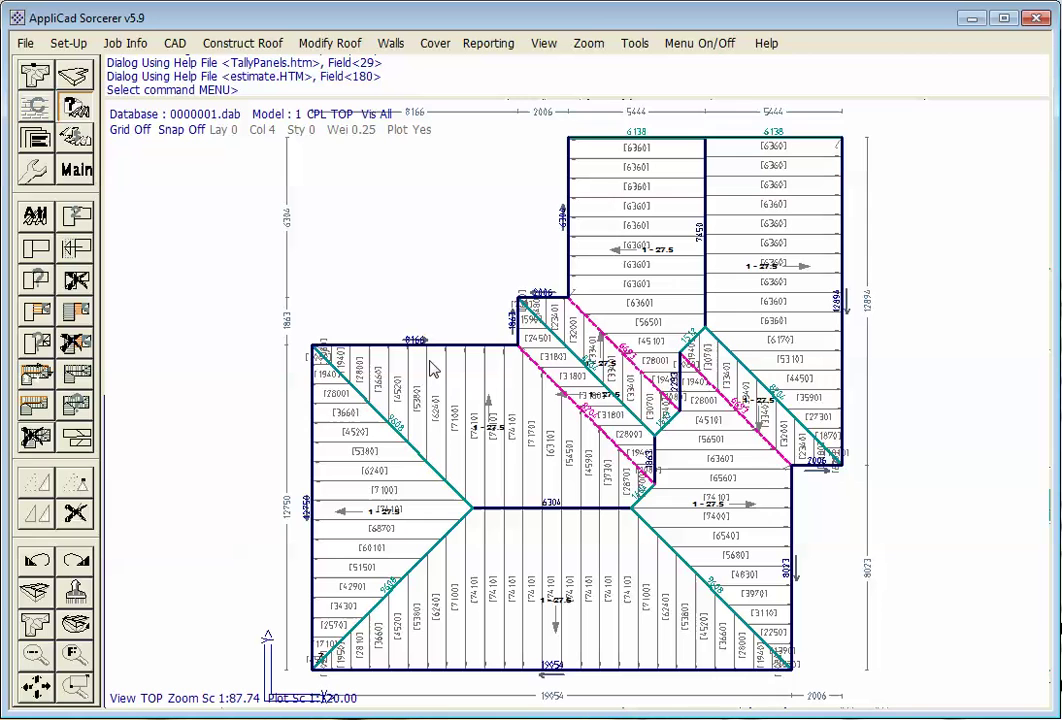
Run the supply-and-install quote and accept the labour charges, giving a job total of 8721.77
left_click(76, 167)
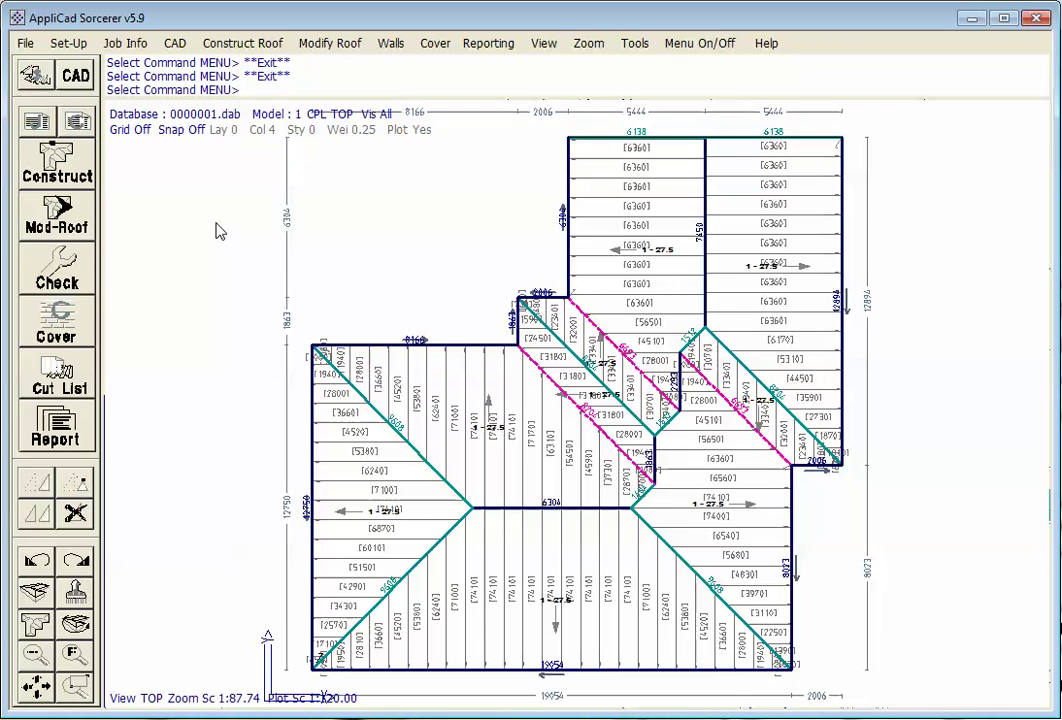
left_click(48, 370)
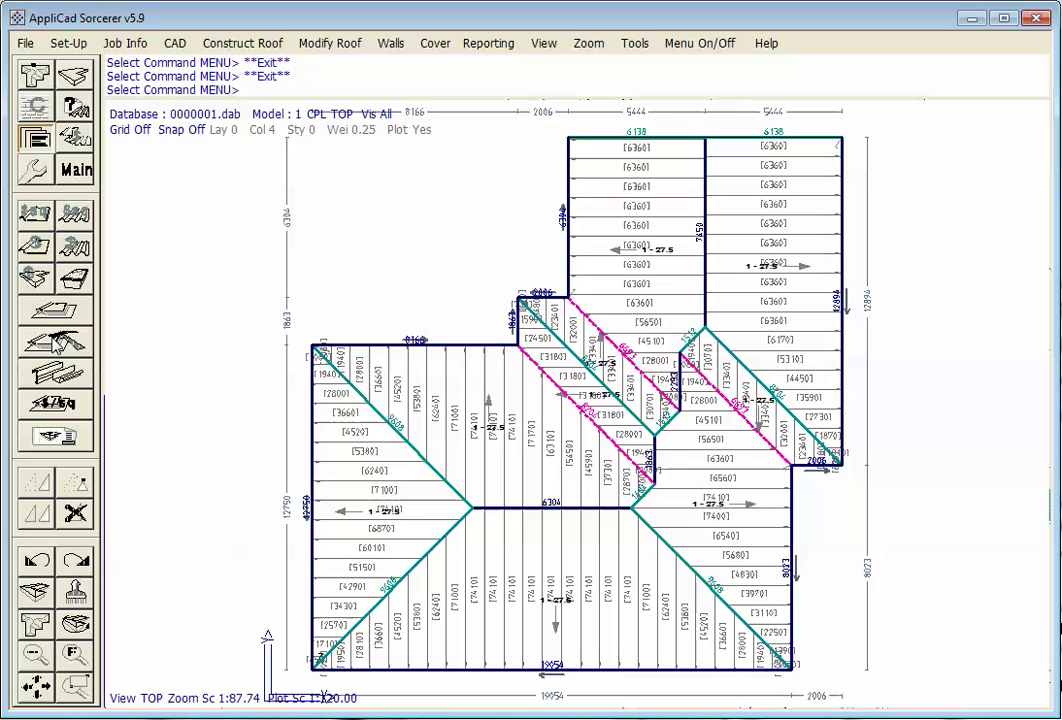
left_click(42, 281)
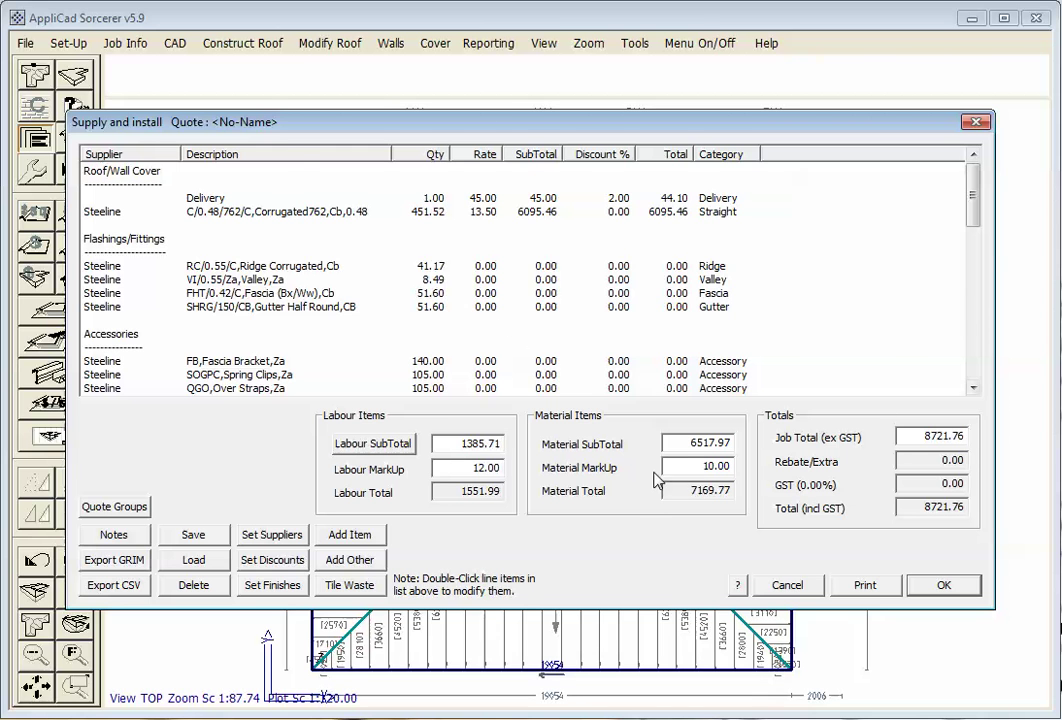
left_click(348, 444)
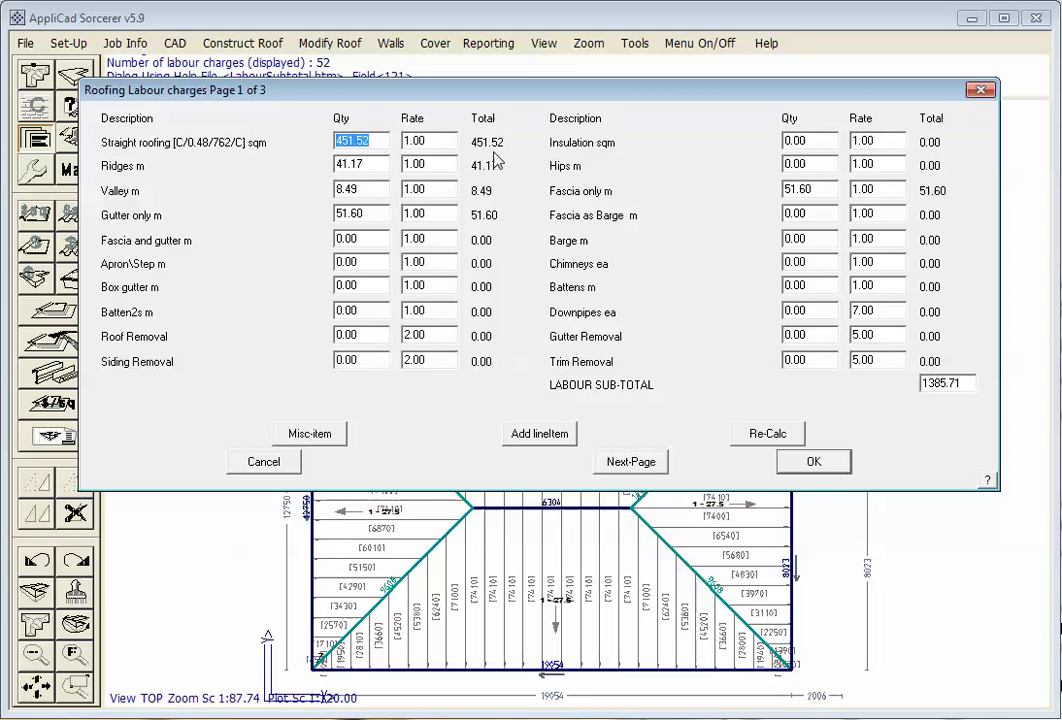
left_click(830, 465)
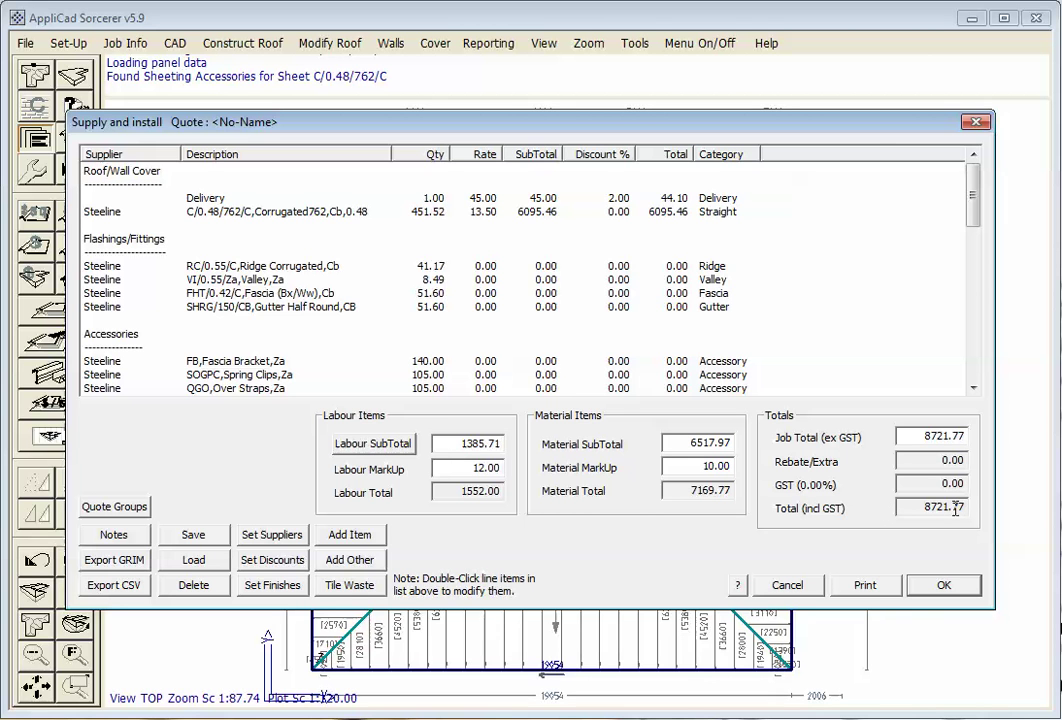
Print the quote to the MetalCraft Accept template to generate the Word quotation
left_click(866, 587)
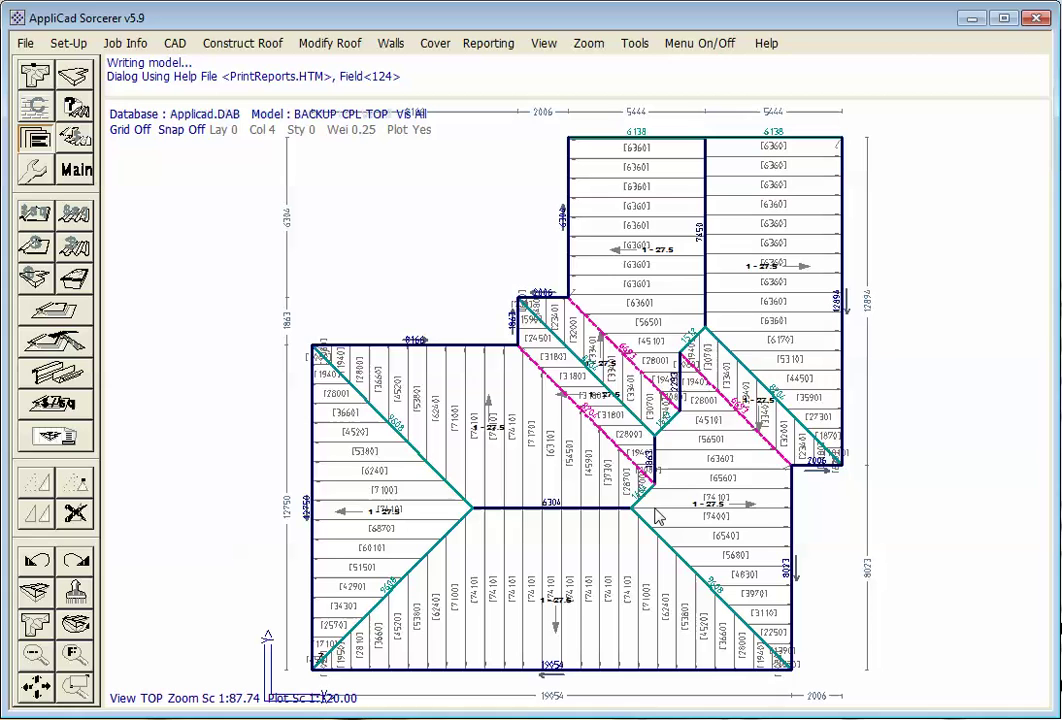
left_click_drag(503, 341, 473, 451)
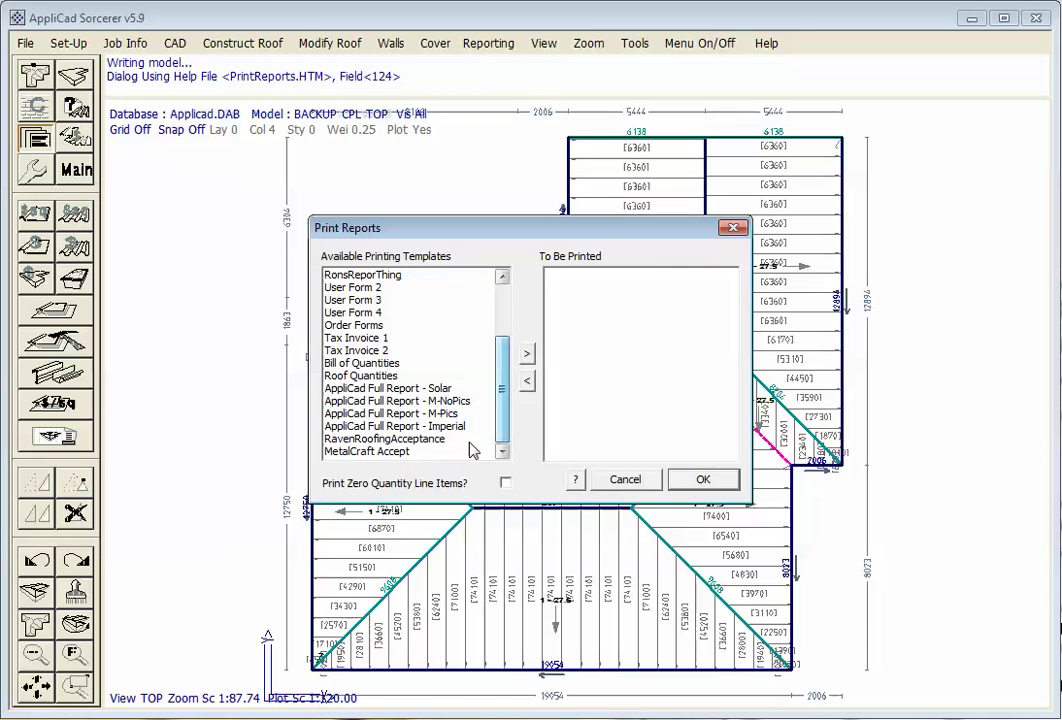
left_click(400, 451)
left_click(527, 354)
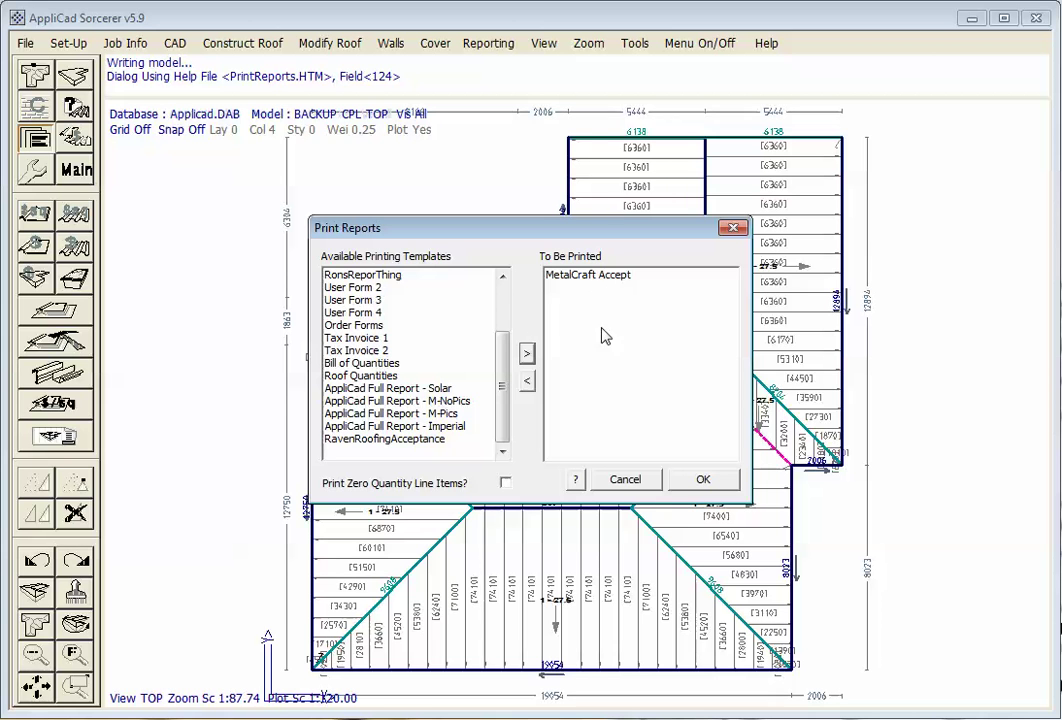
left_click(705, 478)
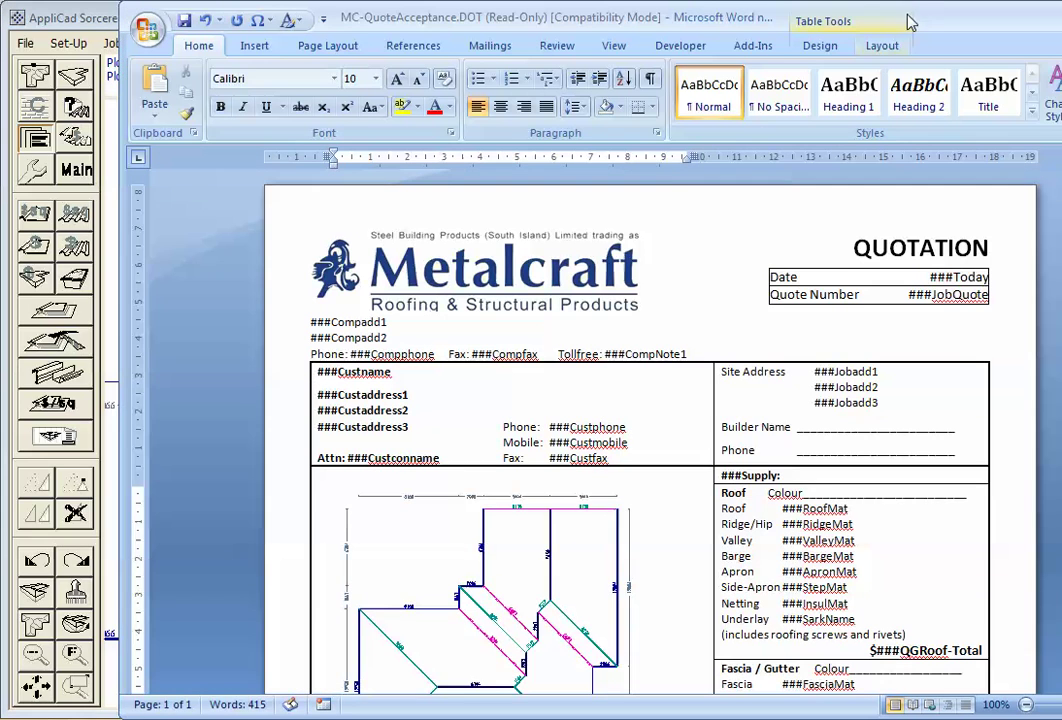
Maximise the Word quotation, dismiss the RW-QQ warning, cancel printing, and bring back the quote window
left_click_drag(948, 22, 835, 31)
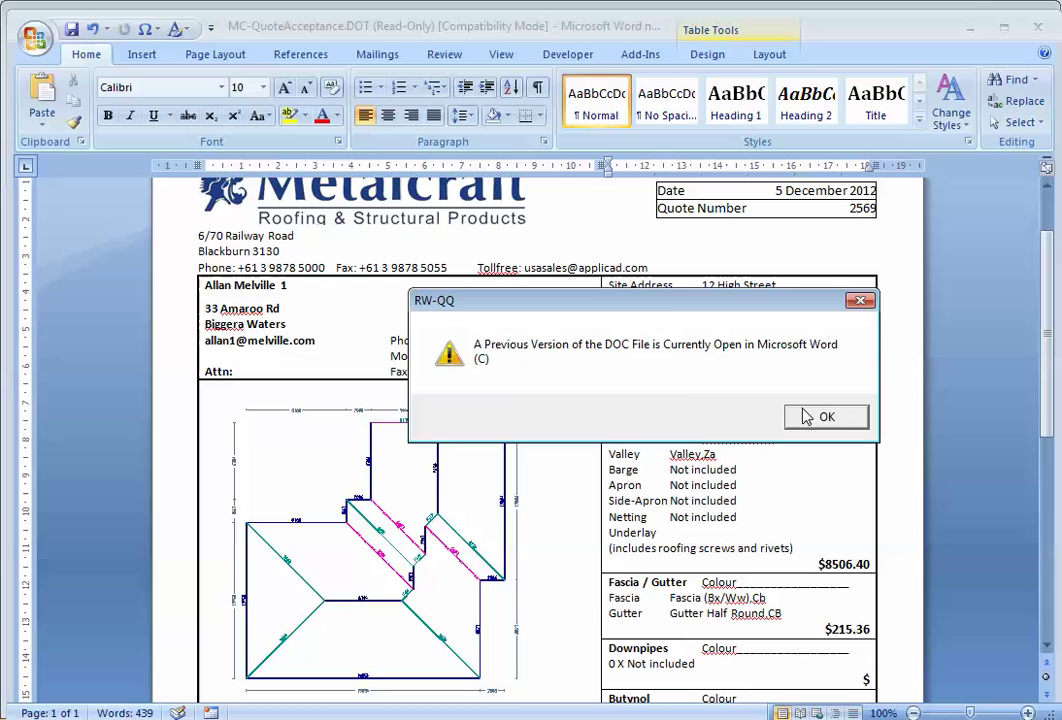
left_click(813, 417)
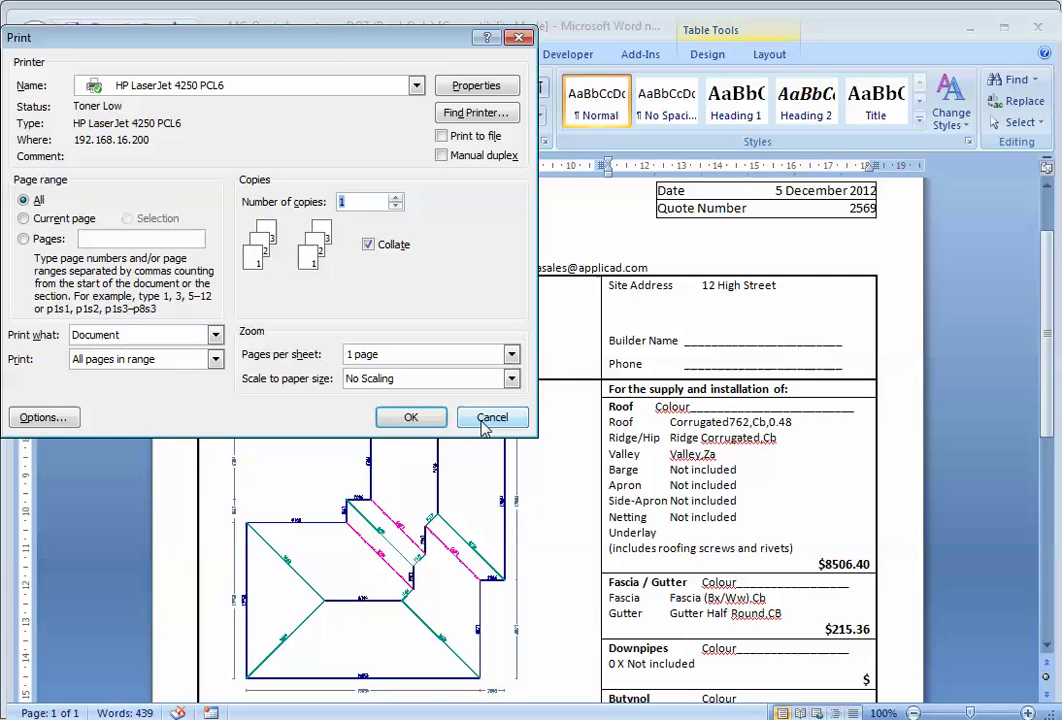
left_click_drag(345, 30, 430, 142)
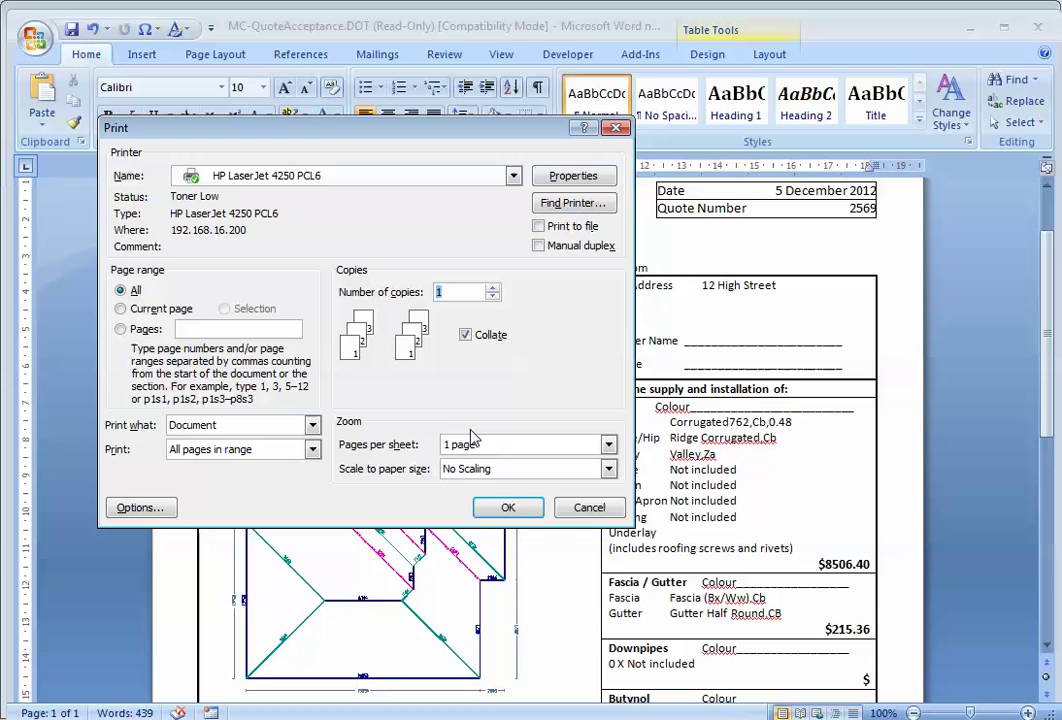
left_click(588, 507)
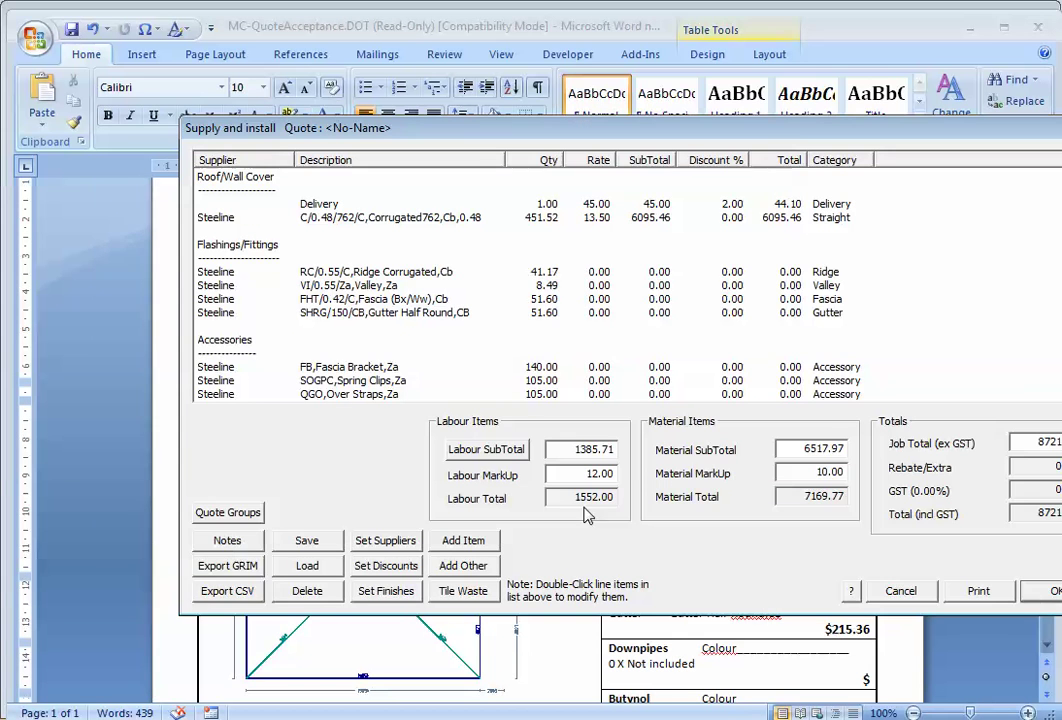
left_click_drag(801, 128, 678, 124)
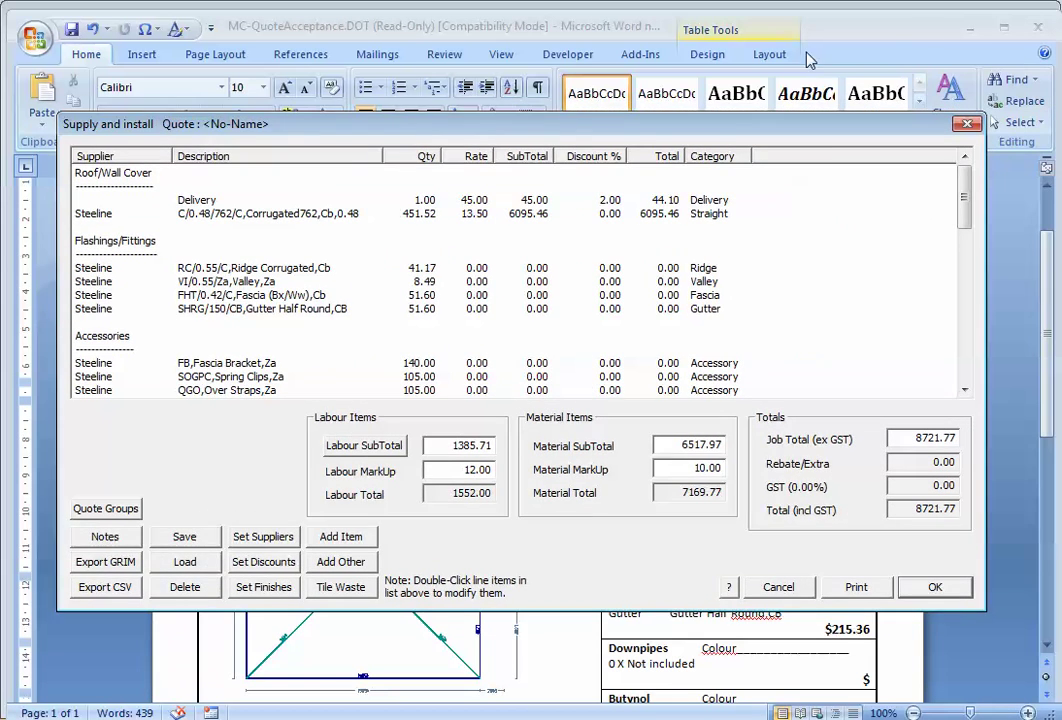
Minimise Word and accept the supply-and-install quote dialog to close it
left_click(970, 32)
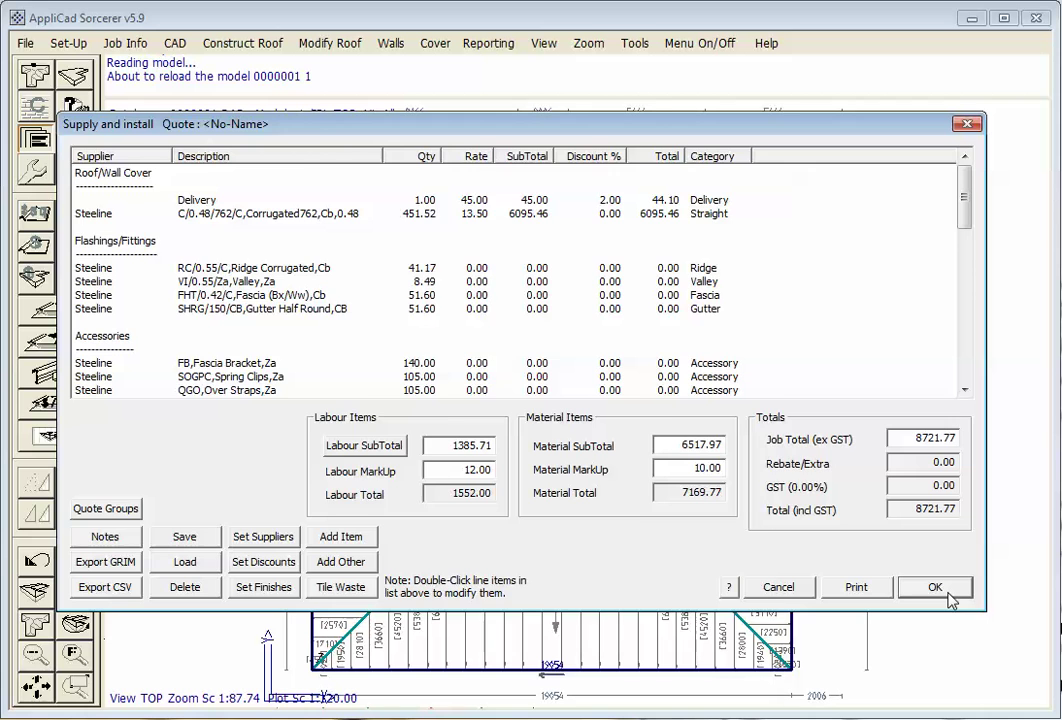
left_click(934, 588)
Decline saving the quotation, then view the roof isometrically with hidden lines removed
left_click(185, 162)
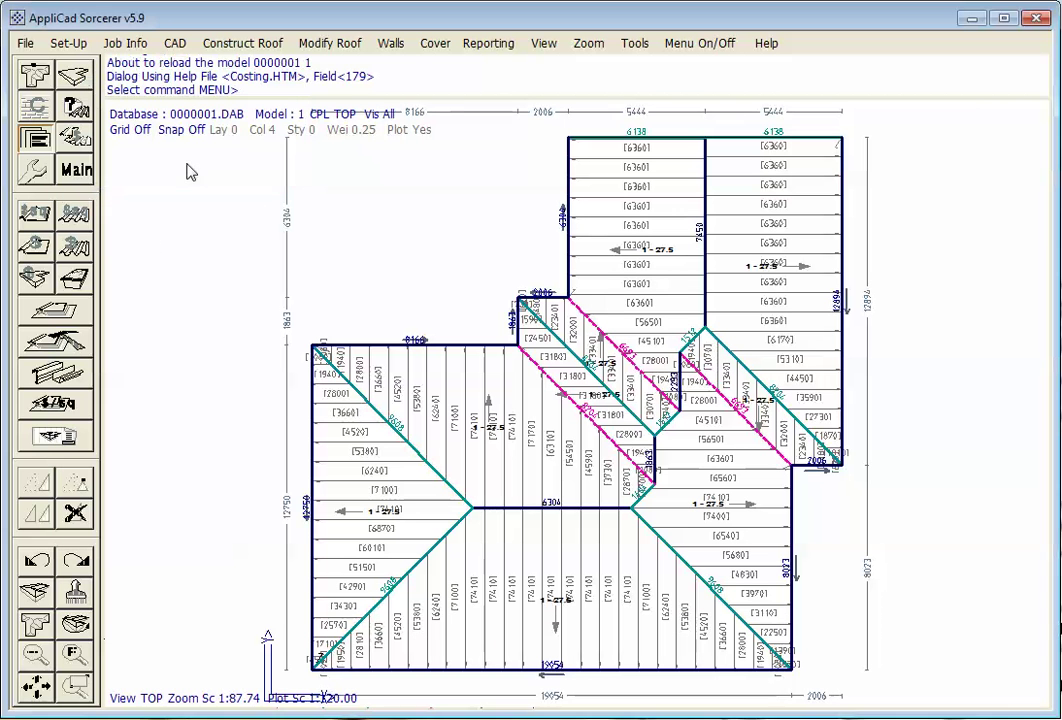
left_click(40, 486)
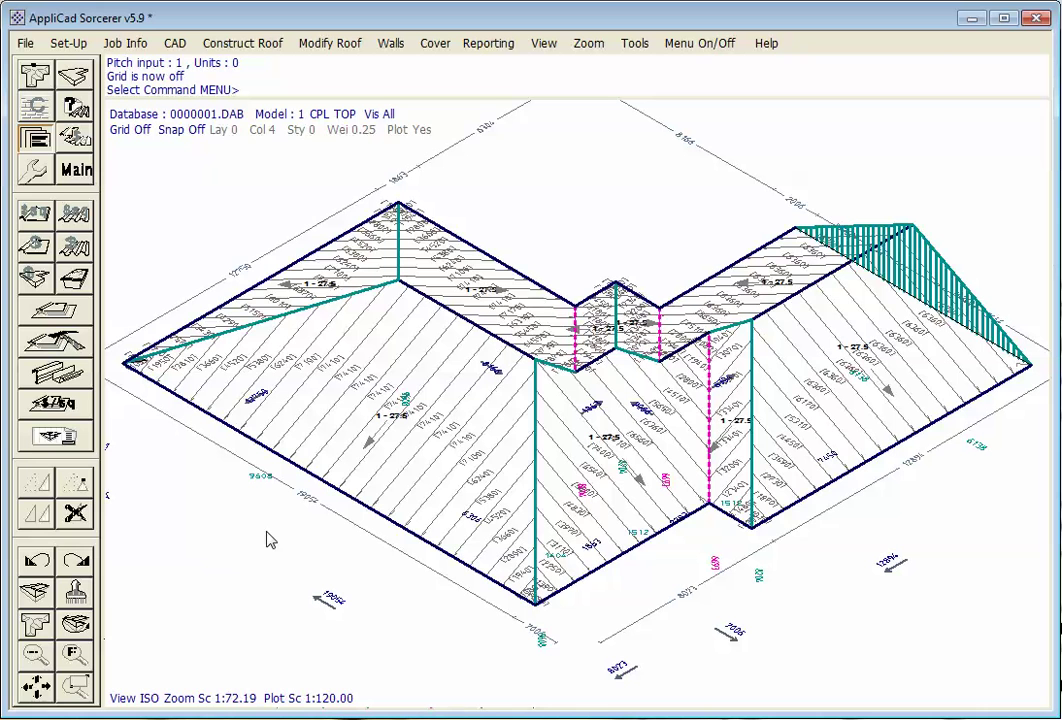
left_click(543, 44)
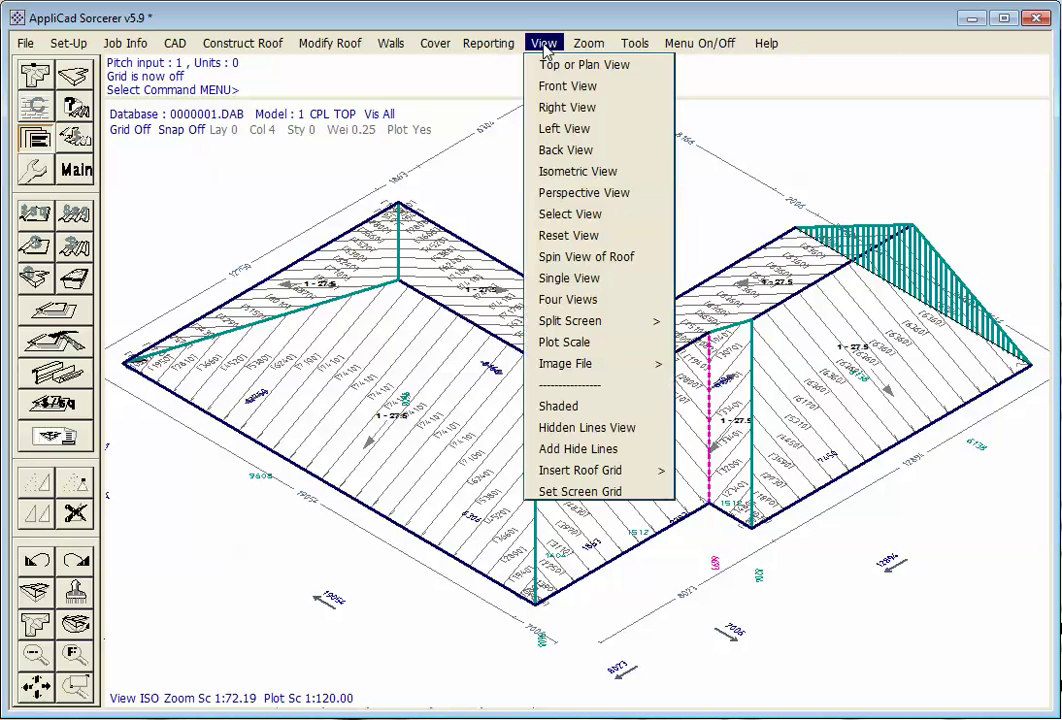
left_click(634, 430)
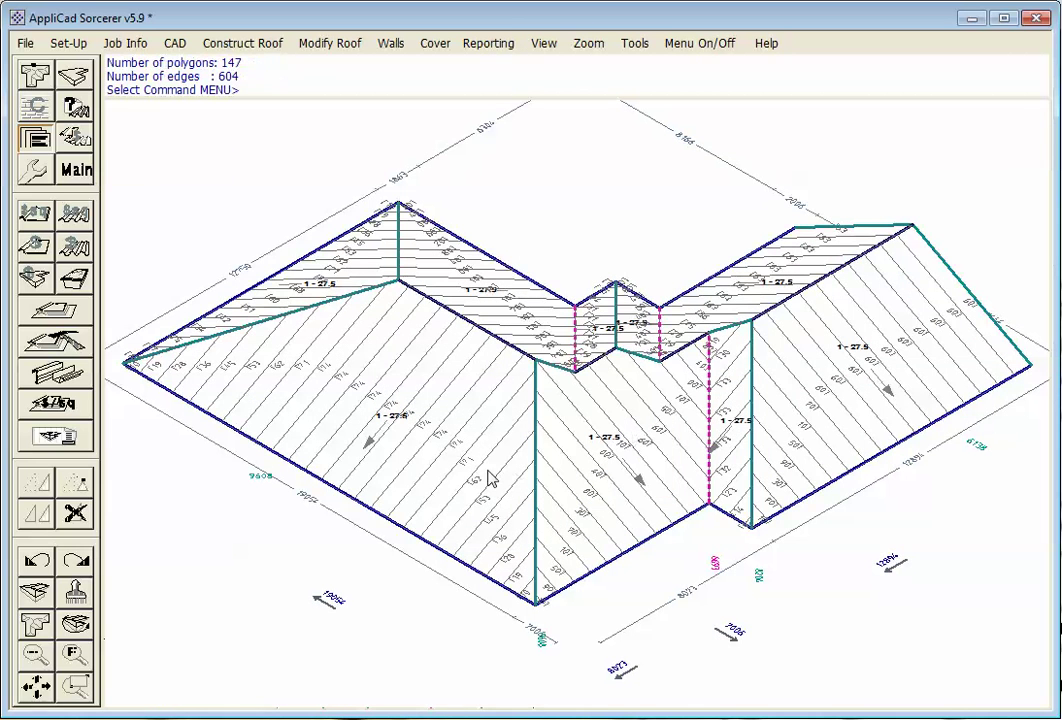